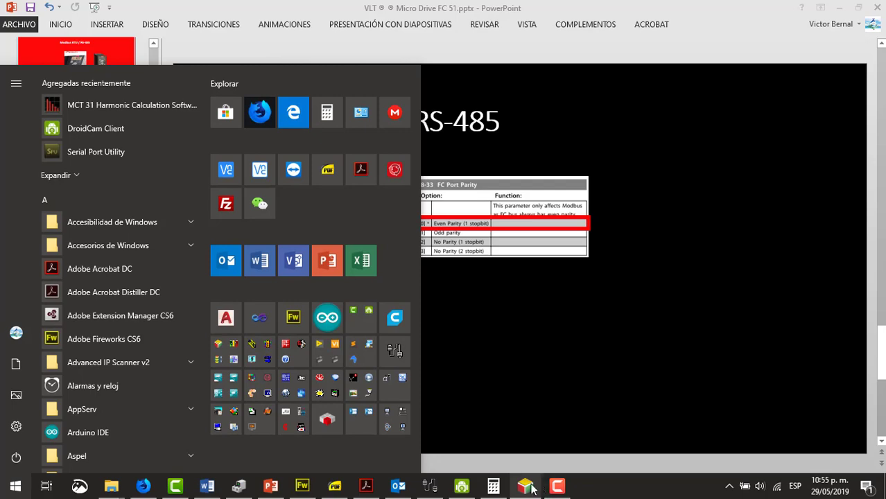
- Switch to Modbus Poll and connect over the serial port in RTU mode at 19200 baud, 8 data bits, even parity, 1 stop bit
{"action": "left_click", "coordinate": [424, 430]}
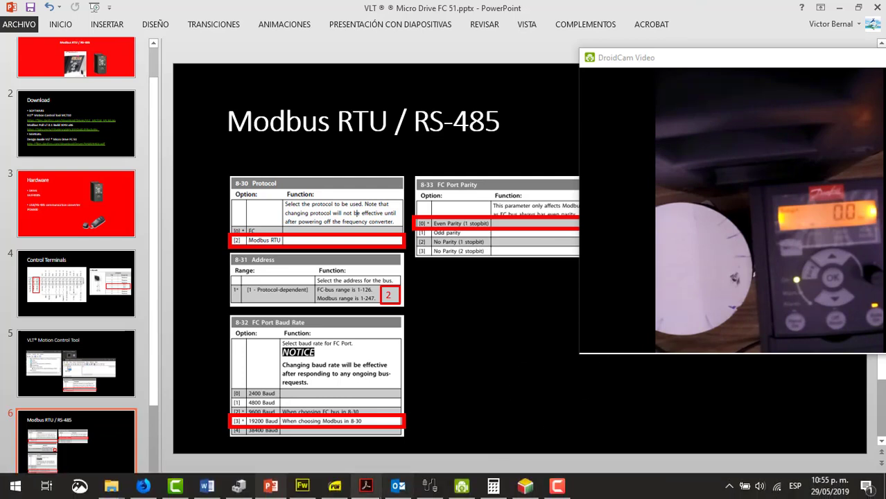
{"action": "left_click", "coordinate": [430, 492]}
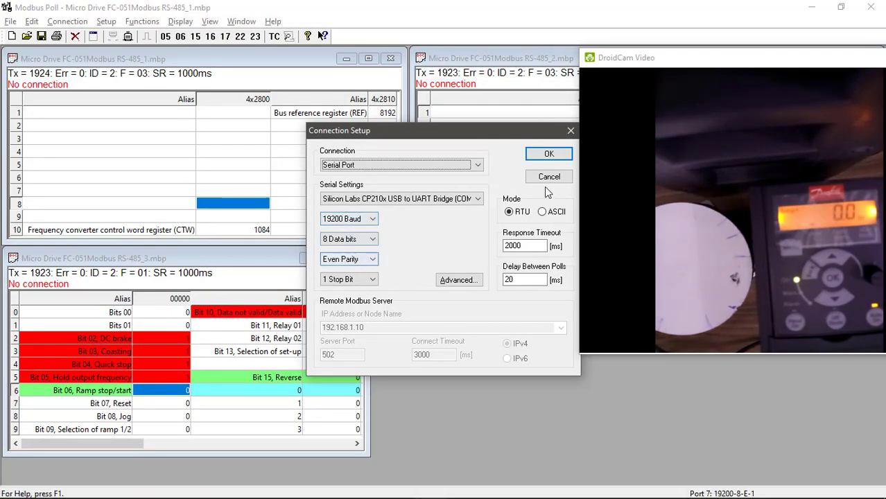
{"action": "left_click", "coordinate": [566, 153]}
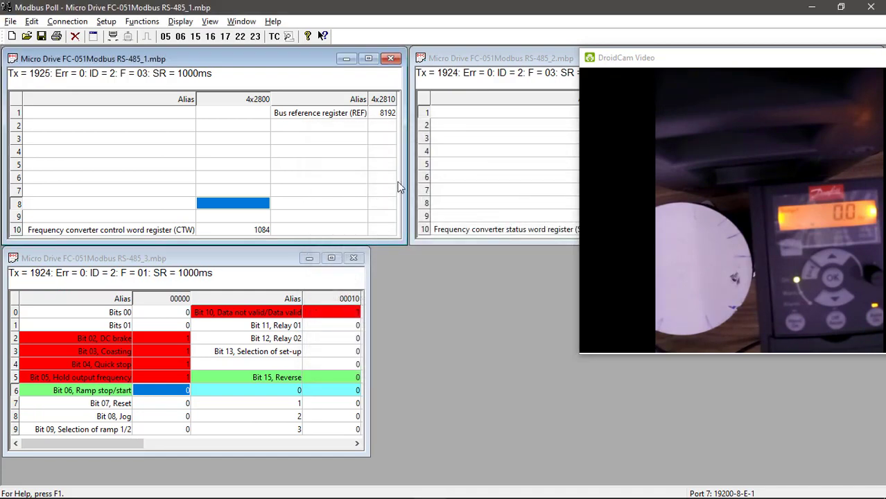
- Write coil 6 (Ramp stop/start) of slave 2 on and then off to start and stop the drive
{"action": "left_click", "coordinate": [255, 231]}
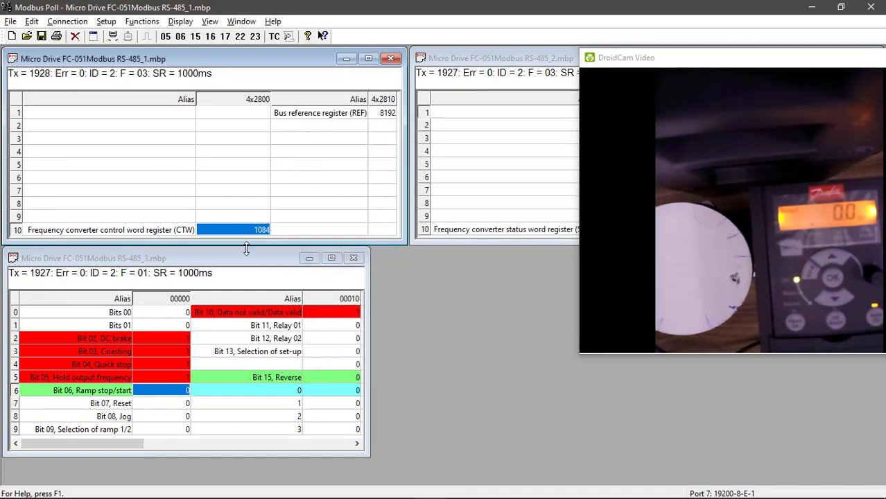
{"action": "left_click", "coordinate": [162, 394]}
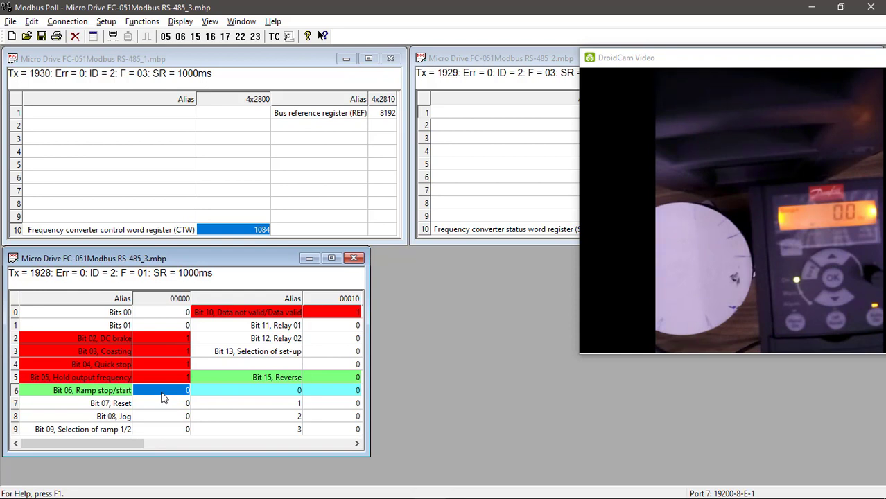
{"action": "double_click", "coordinate": [161, 393]}
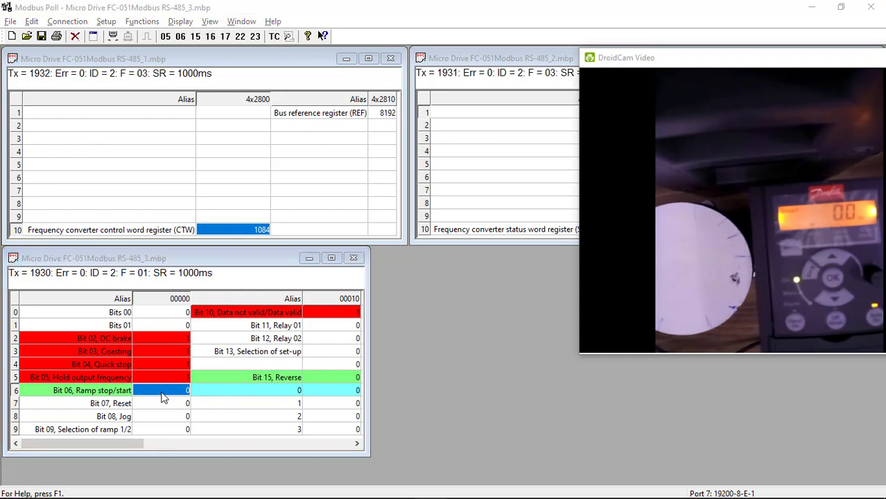
{"action": "left_click", "coordinate": [384, 236]}
{"action": "left_click", "coordinate": [481, 194]}
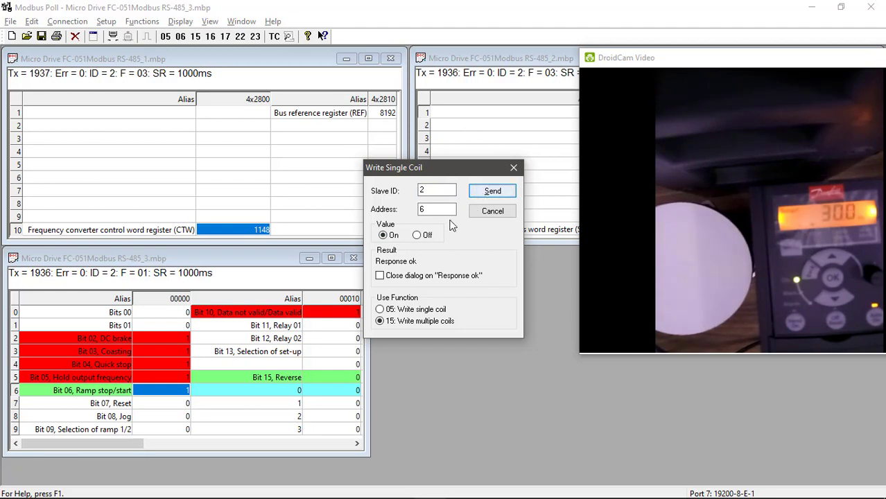
{"action": "left_click", "coordinate": [422, 238]}
{"action": "left_click", "coordinate": [492, 193]}
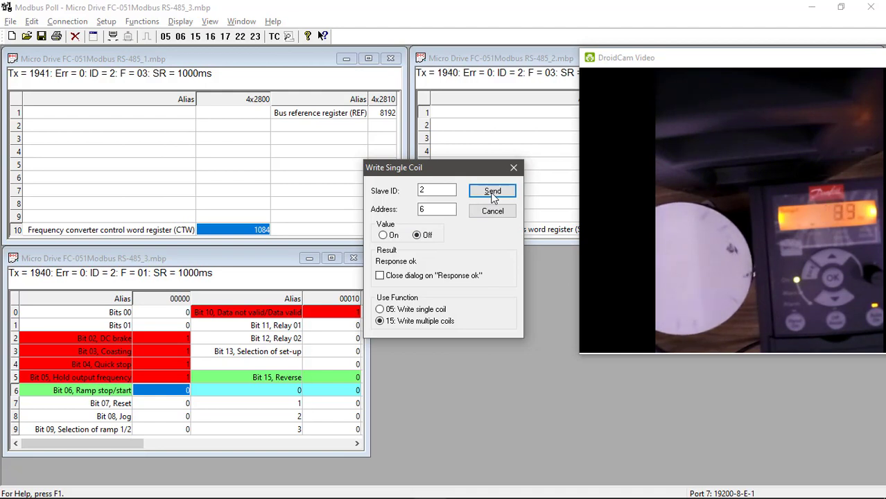
- Write coil 15 (Reverse) of slave 2, sending first off and then on
{"action": "left_click_drag", "start_coordinate": [440, 210], "coordinate": [413, 210]}
{"action": "type", "text": "1"}
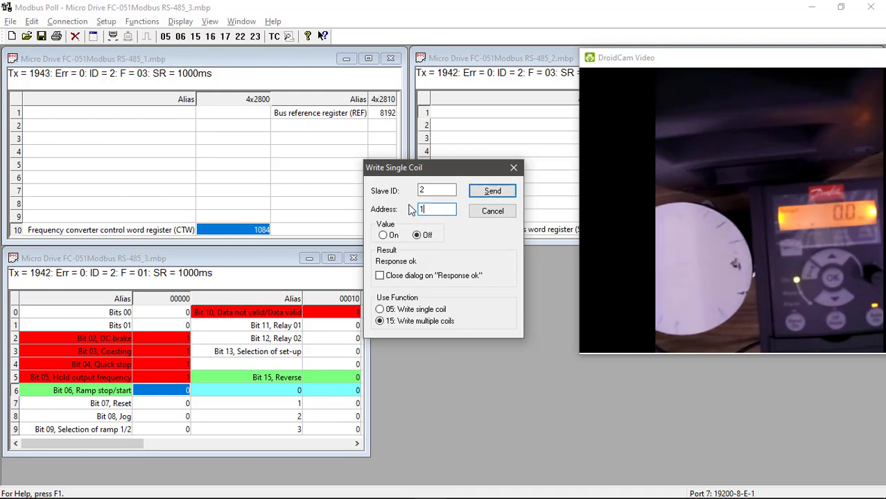
{"action": "type", "text": "5"}
{"action": "left_click", "coordinate": [506, 196]}
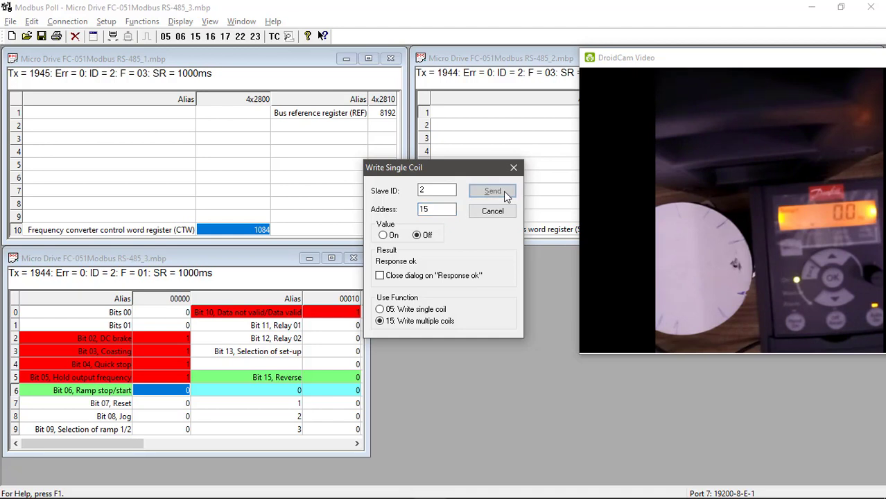
{"action": "left_click", "coordinate": [502, 198]}
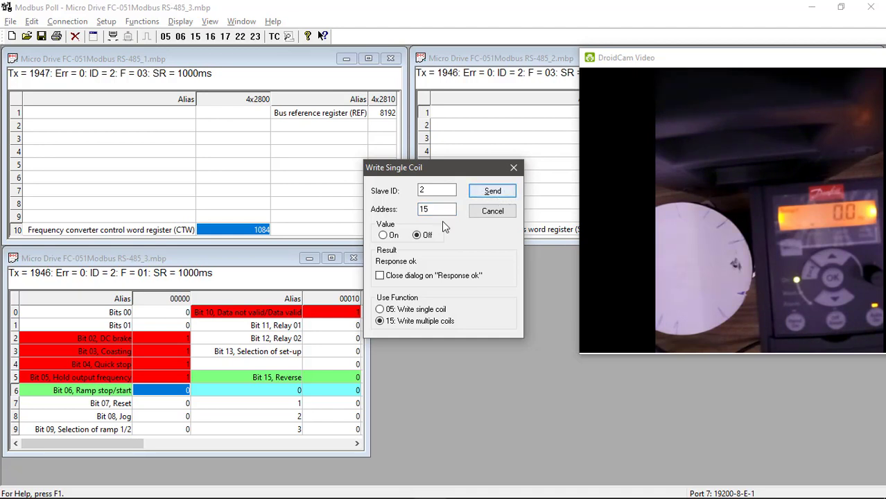
{"action": "left_click", "coordinate": [385, 236]}
{"action": "left_click", "coordinate": [504, 194]}
{"action": "left_click", "coordinate": [508, 197]}
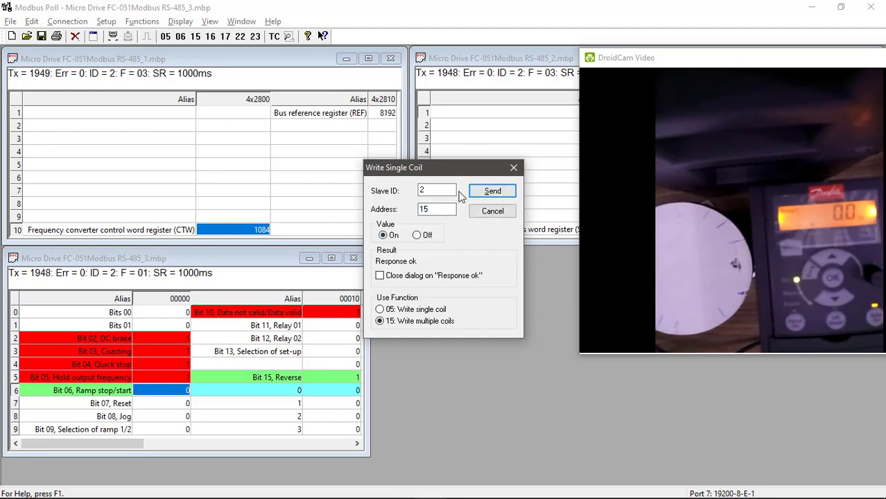
- Write coil 6 (Ramp stop/start) on to run the drive in reverse
{"action": "key", "text": "Tab"}
{"action": "key", "text": "Tab"}
{"action": "type", "text": "6"}
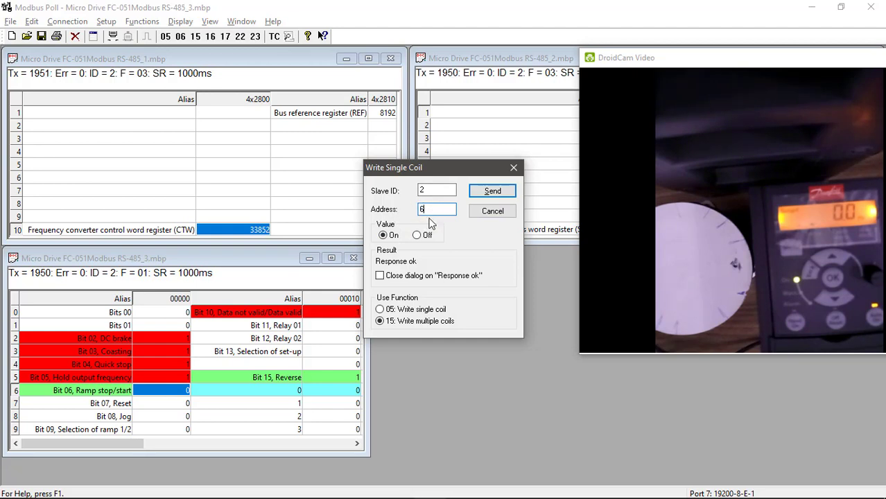
{"action": "left_click", "coordinate": [490, 193]}
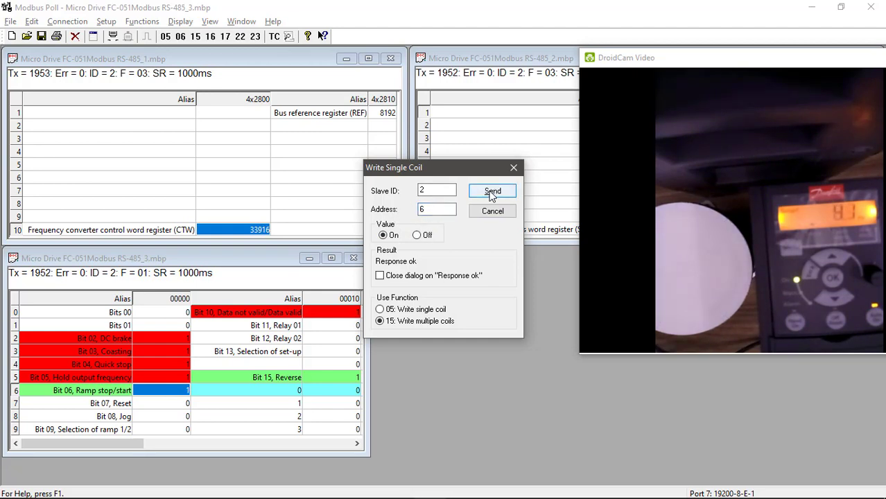
- Write coil 15 (Reverse) off to return the drive to forward rotation, and close the coil dialog
{"action": "key", "text": "Tab"}
{"action": "key", "text": "Tab"}
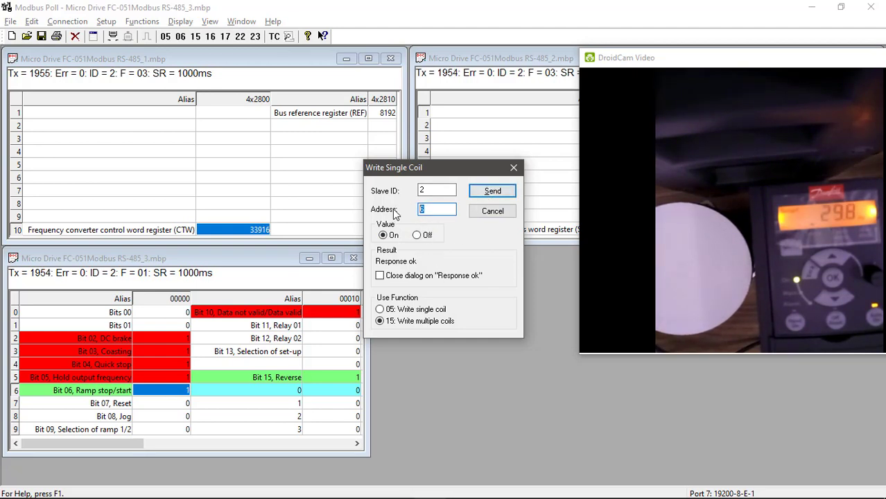
{"action": "type", "text": "15"}
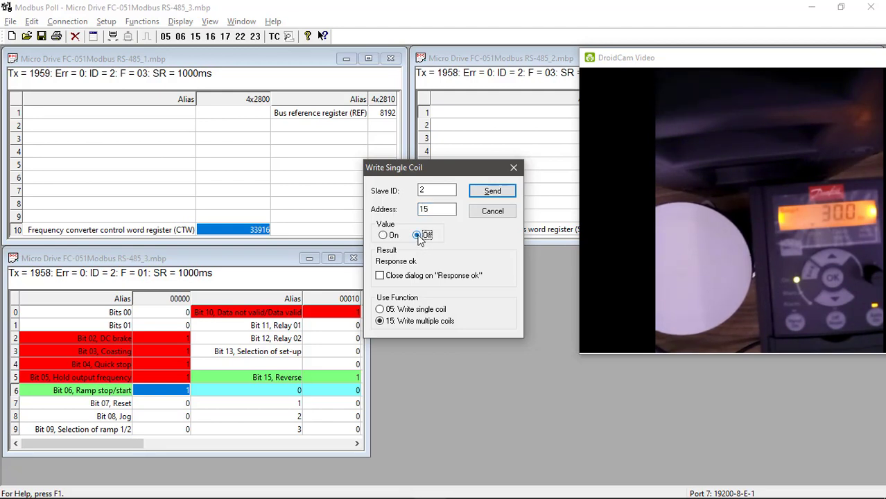
{"action": "left_click", "coordinate": [478, 193]}
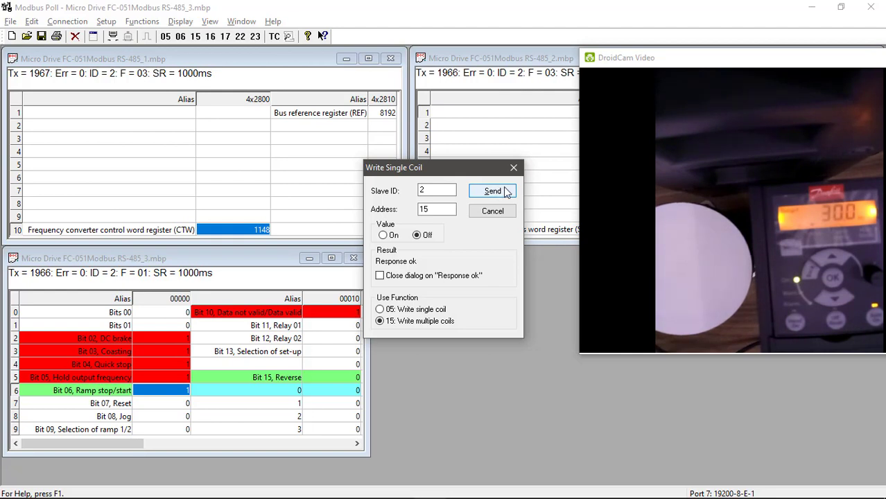
{"action": "left_click", "coordinate": [514, 167]}
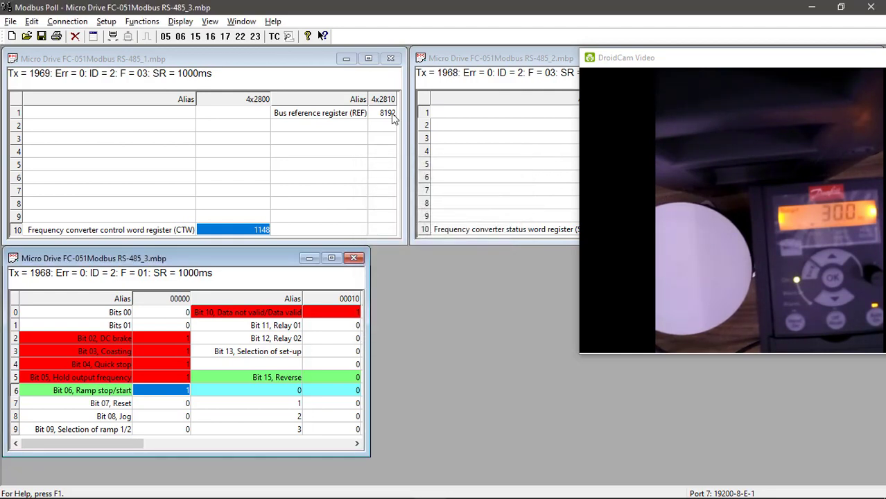
- Open the calculator in scientific mode and compute 2 to the power of 14
{"action": "left_click", "coordinate": [492, 489]}
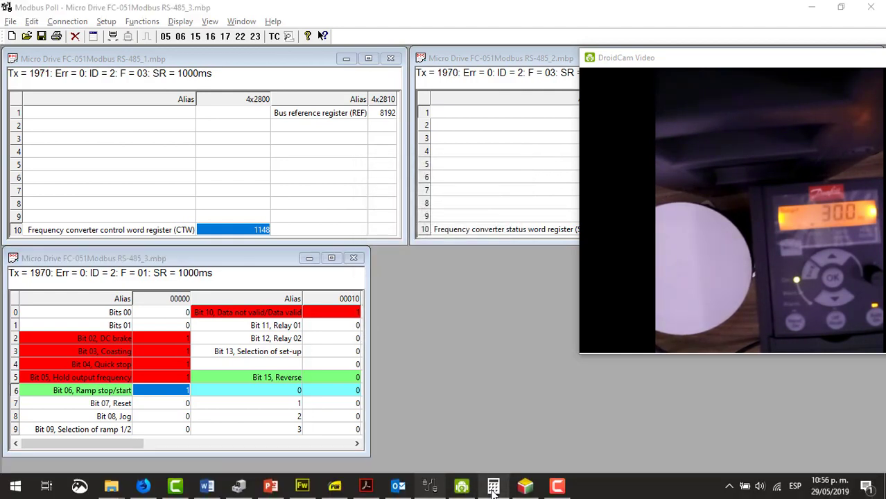
{"action": "left_click_drag", "start_coordinate": [533, 65], "coordinate": [316, 103]}
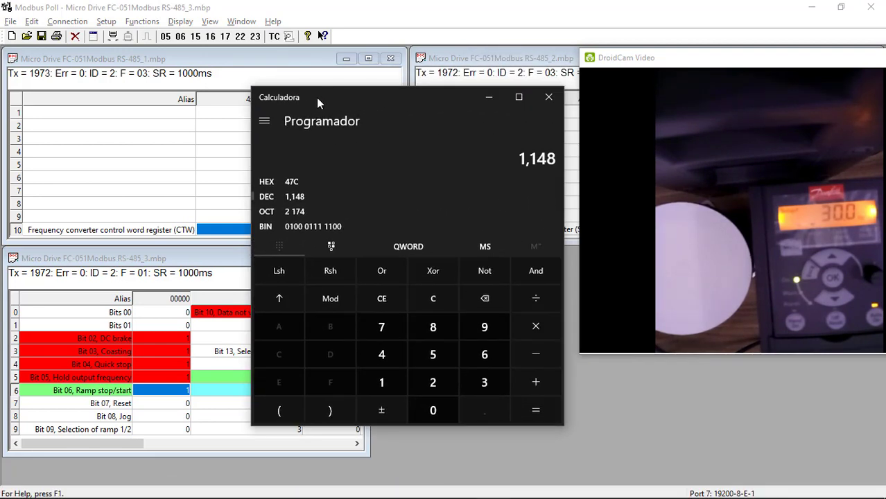
{"action": "left_click", "coordinate": [264, 122]}
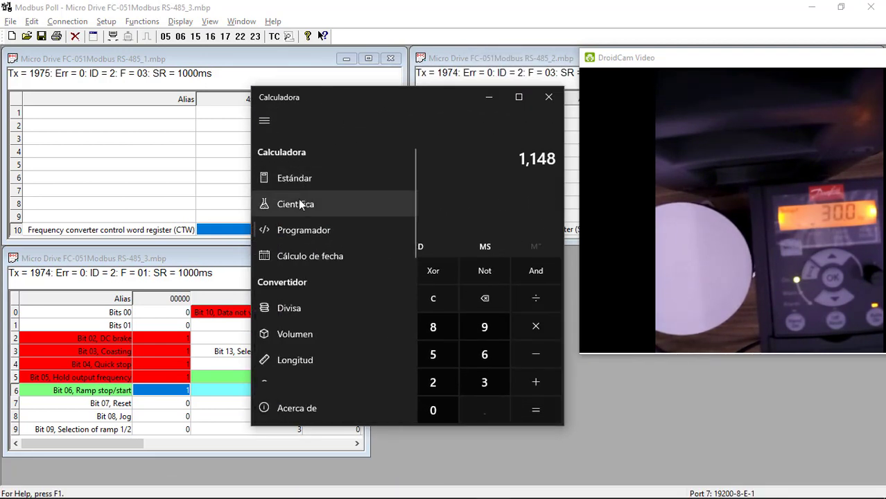
{"action": "left_click", "coordinate": [300, 205]}
{"action": "left_click", "coordinate": [406, 382]}
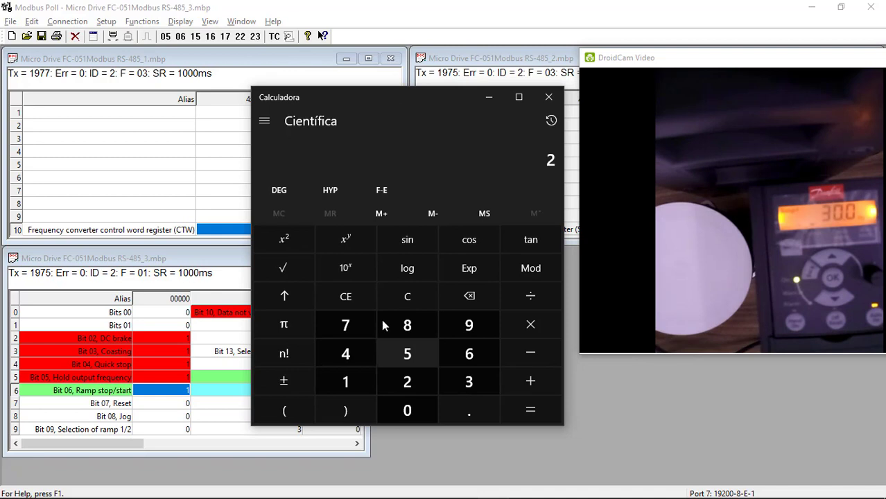
{"action": "left_click", "coordinate": [348, 243]}
{"action": "left_click", "coordinate": [345, 382]}
{"action": "left_click", "coordinate": [345, 353]}
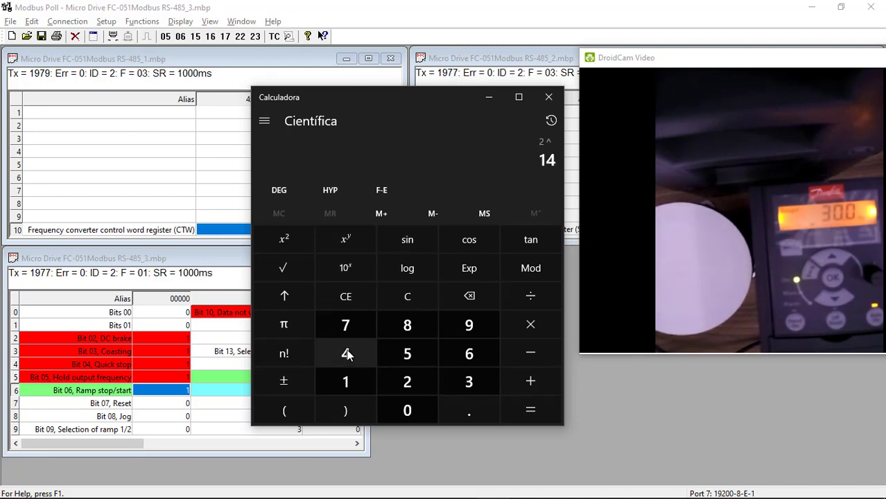
{"action": "left_click", "coordinate": [531, 414]}
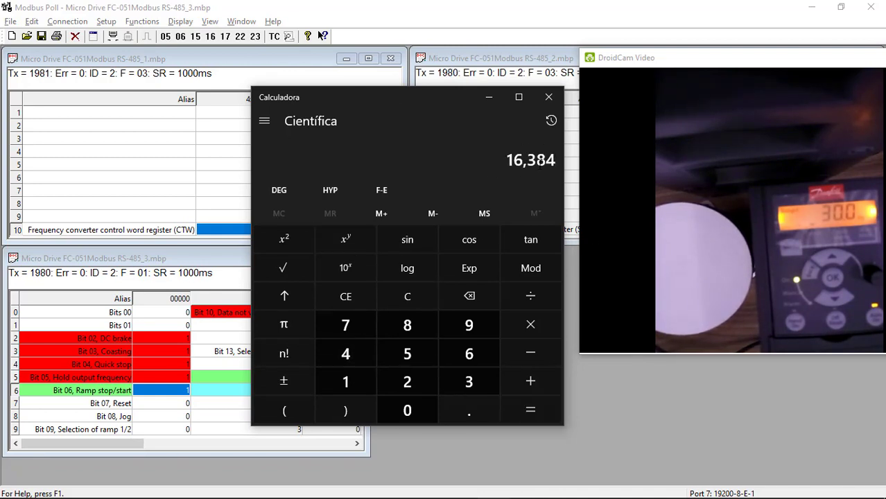
- Write 16384 to the bus reference register (REF) at address 2811 of slave 2, and close the register dialog
{"action": "left_click_drag", "start_coordinate": [419, 97], "coordinate": [450, 171]}
{"action": "left_click", "coordinate": [386, 113]}
{"action": "double_click", "coordinate": [386, 113]}
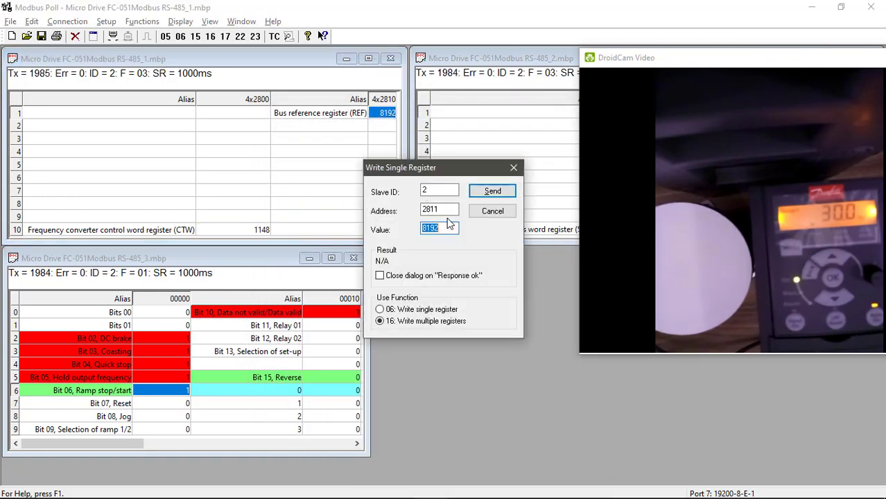
{"action": "type", "text": "16"}
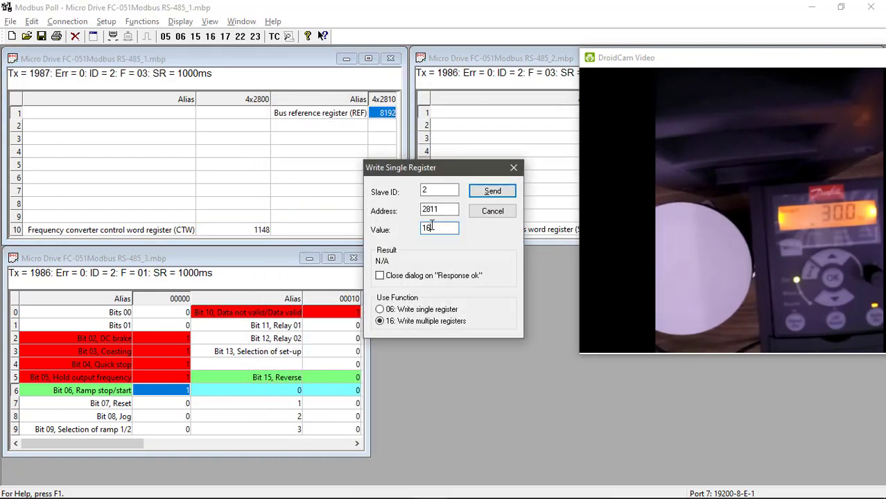
{"action": "type", "text": "384"}
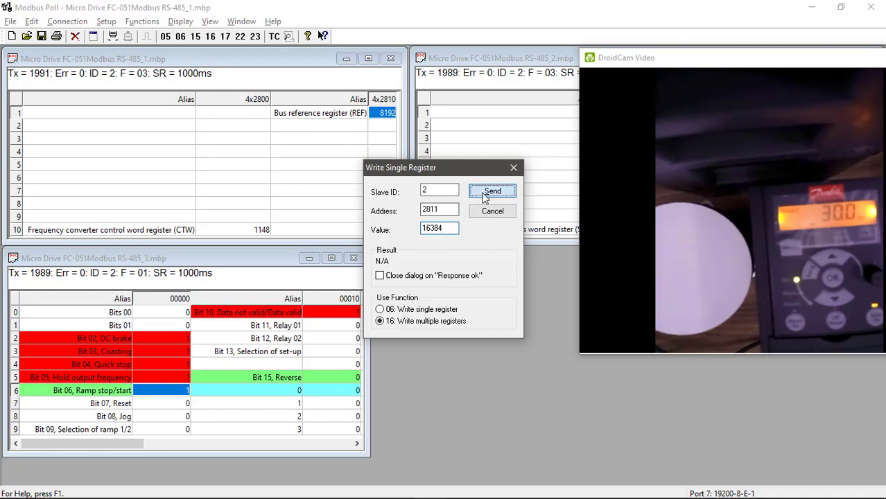
{"action": "left_click", "coordinate": [492, 192]}
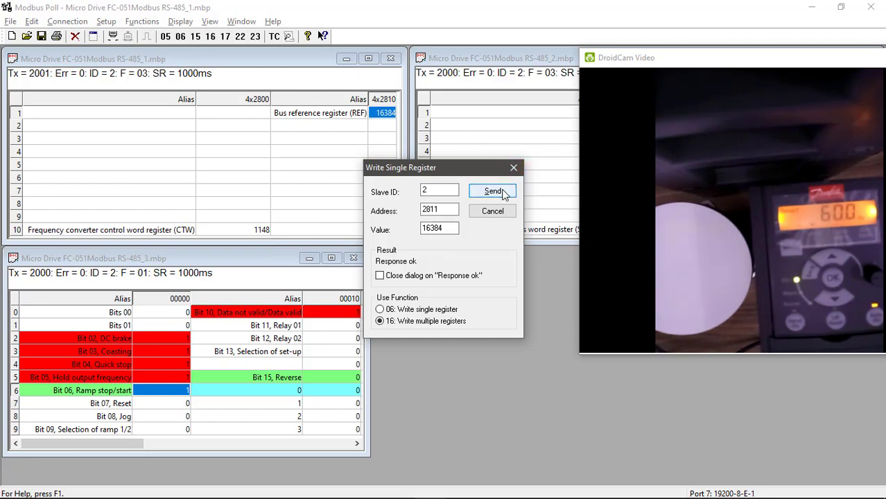
{"action": "left_click", "coordinate": [513, 167]}
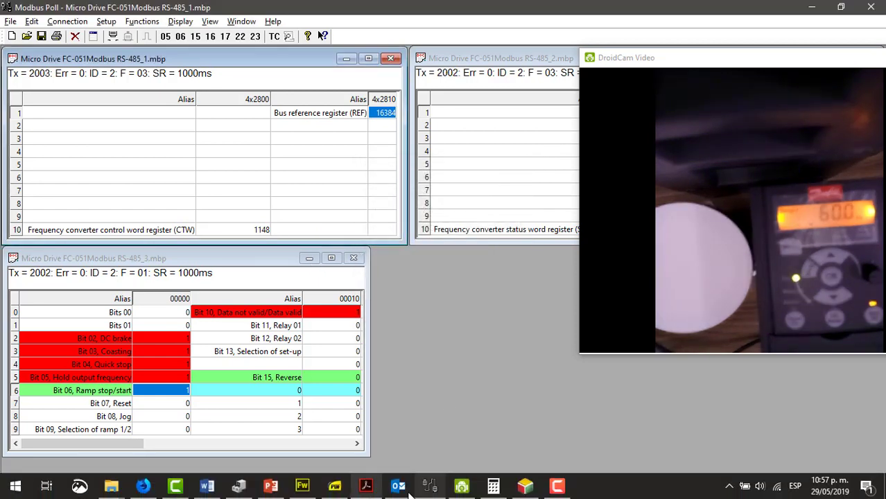
- Switch to the PowerPoint presentation and show the Commands slide with the run and stop control words
{"action": "left_click", "coordinate": [270, 485]}
{"action": "scroll", "coordinate": [115, 396], "scroll_direction": "down", "scroll_amount": 3}
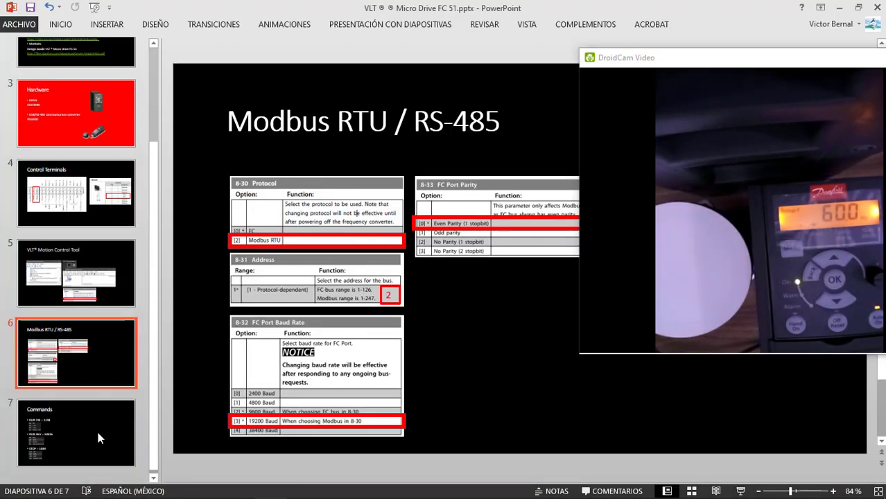
{"action": "left_click", "coordinate": [101, 431]}
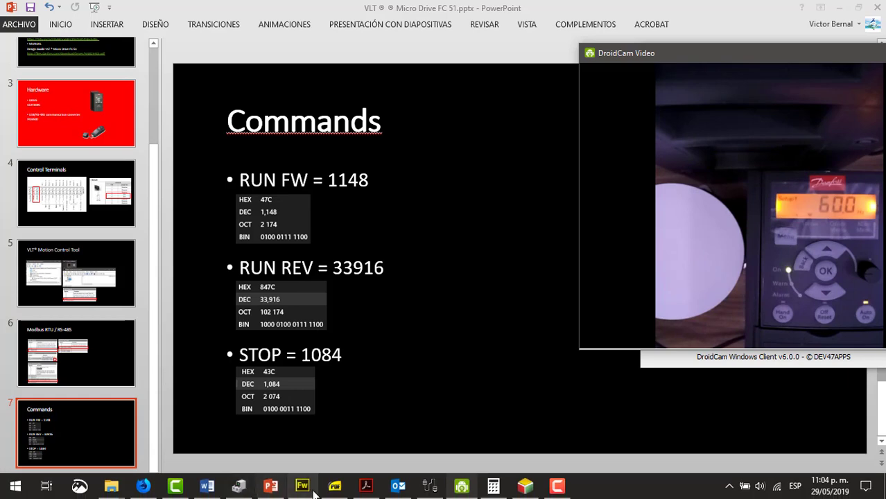
- Return to Modbus Poll, check the register address in the first document's read/write definition, and activate the RS-485_2 document
{"action": "left_click", "coordinate": [429, 485]}
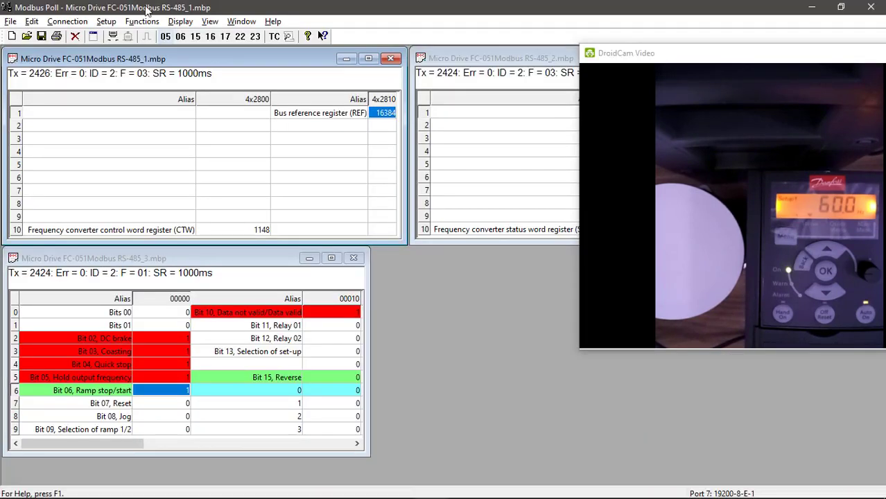
{"action": "left_click", "coordinate": [106, 21]}
{"action": "left_click", "coordinate": [158, 37]}
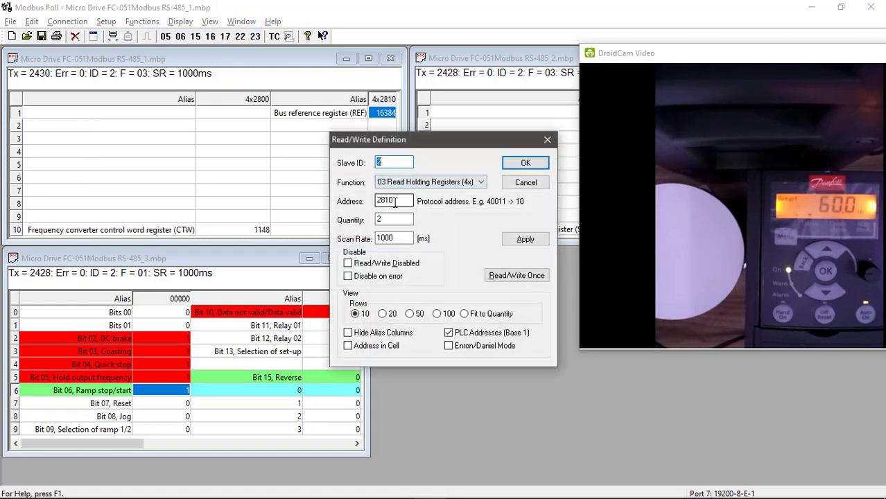
{"action": "left_click_drag", "start_coordinate": [396, 200], "coordinate": [358, 201]}
{"action": "left_click", "coordinate": [521, 163]}
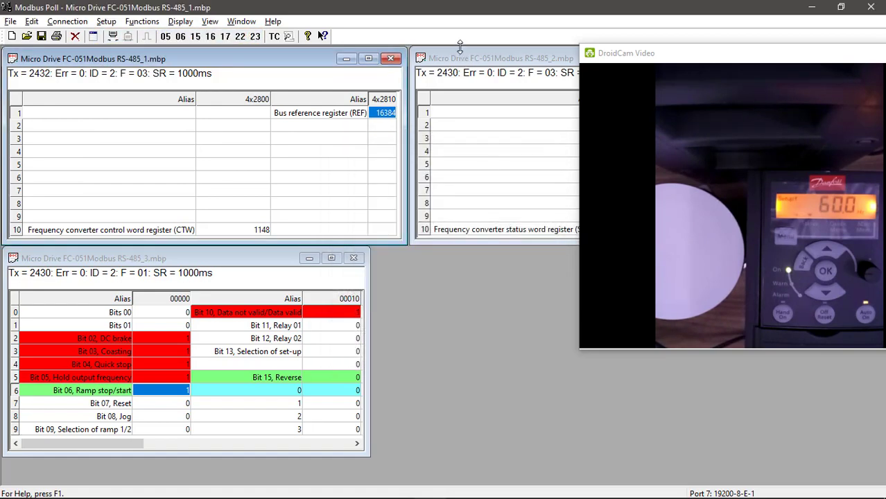
{"action": "left_click", "coordinate": [554, 62]}
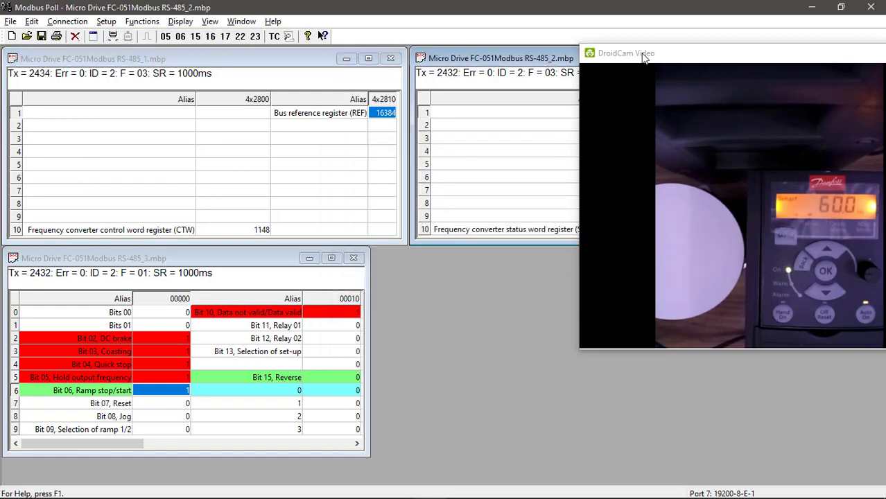
- Check the register address in the RS-485_2 document's read/write definition, and restore the tiled document view
{"action": "double_click", "coordinate": [523, 61]}
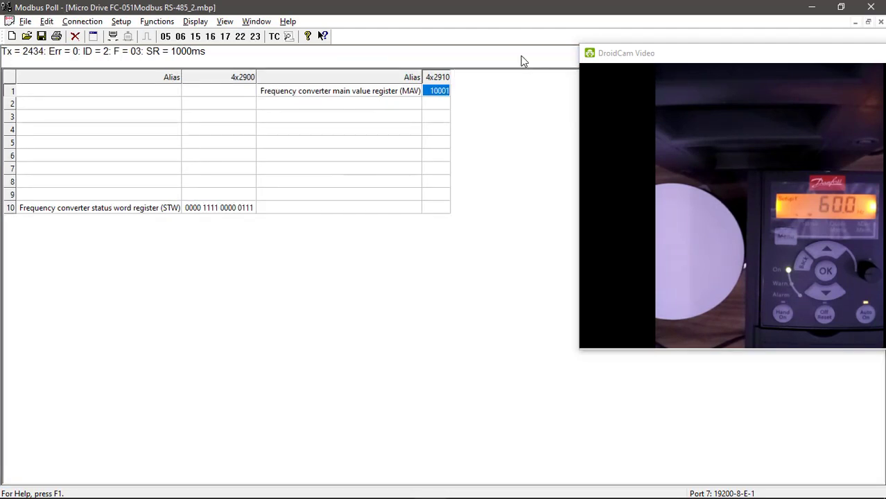
{"action": "left_click", "coordinate": [120, 21]}
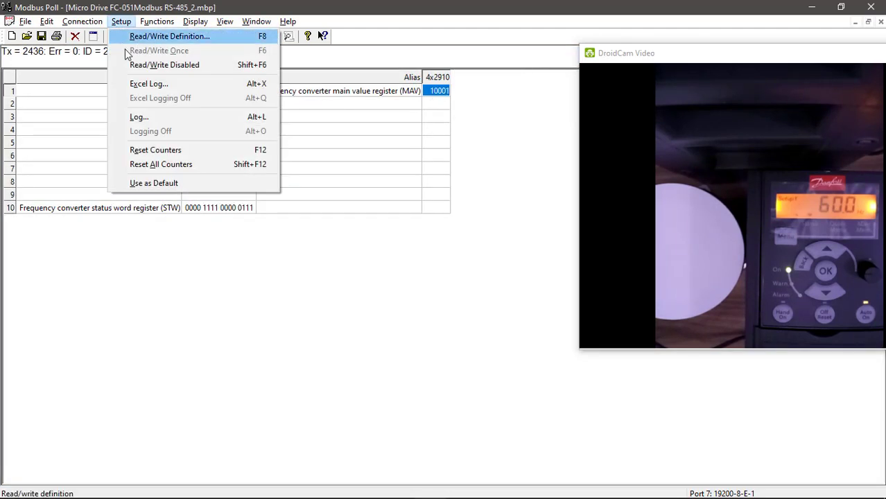
{"action": "left_click", "coordinate": [148, 36]}
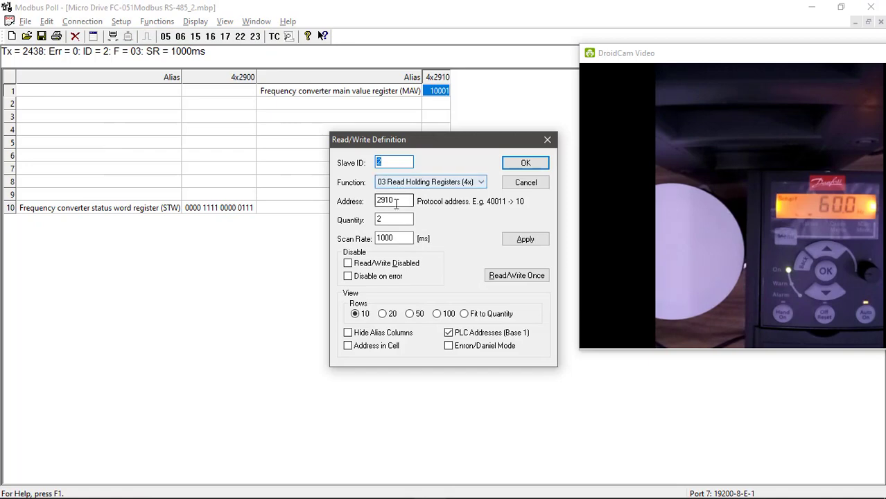
{"action": "left_click_drag", "start_coordinate": [395, 200], "coordinate": [370, 200]}
{"action": "left_click", "coordinate": [526, 162]}
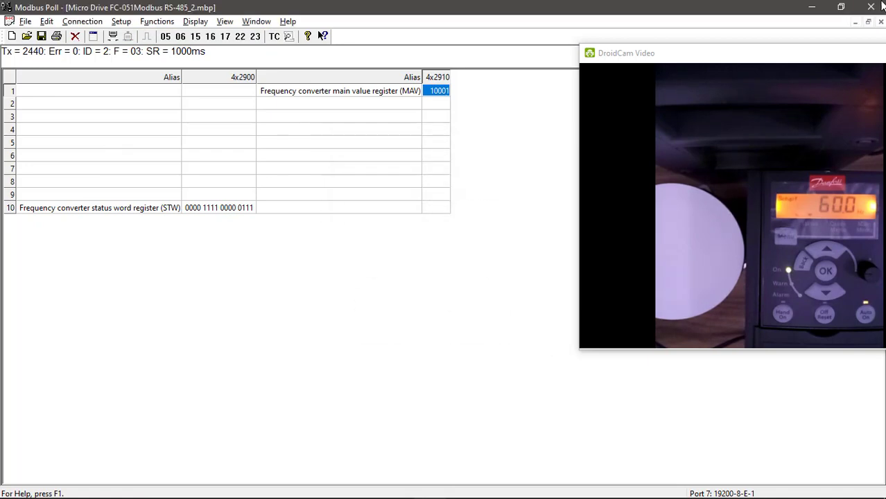
{"action": "left_click", "coordinate": [868, 22]}
- Check the function, start address and quantity in the RS-485_3 document's read/write definition
{"action": "left_click", "coordinate": [151, 259]}
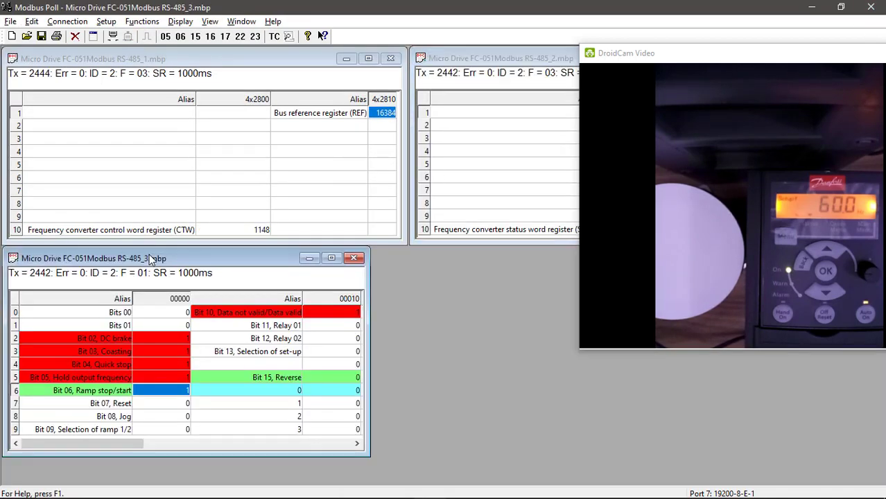
{"action": "left_click", "coordinate": [106, 21]}
{"action": "left_click", "coordinate": [118, 33]}
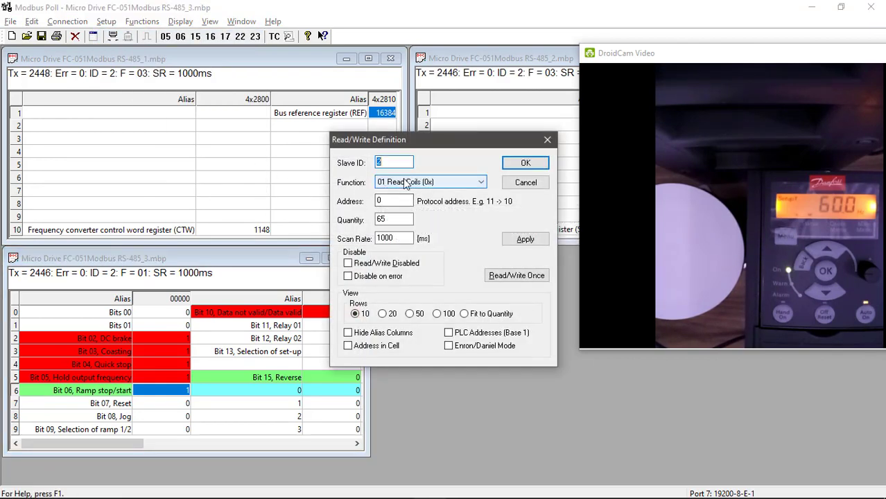
{"action": "left_click", "coordinate": [519, 164]}
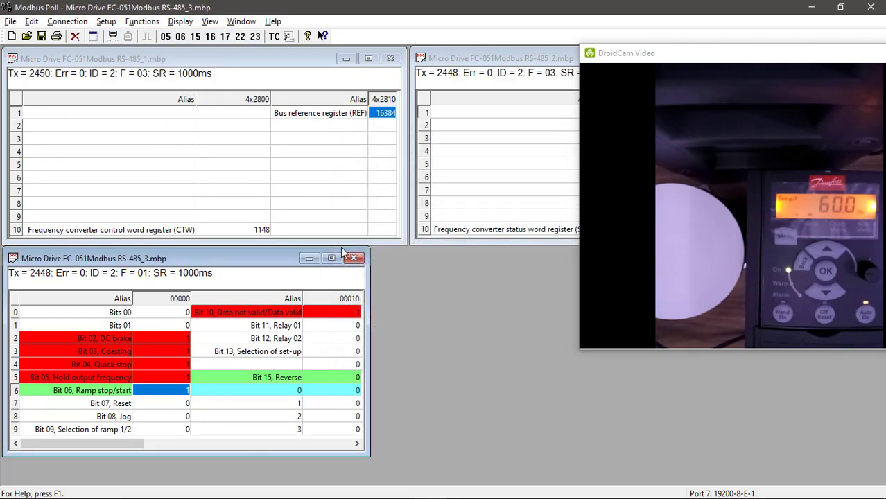
- Stop the drive by writing coil 6 (ramp stop/start) of slave 2 off, and restart it by writing the same coil on
{"action": "left_click", "coordinate": [259, 230]}
{"action": "left_click", "coordinate": [175, 396]}
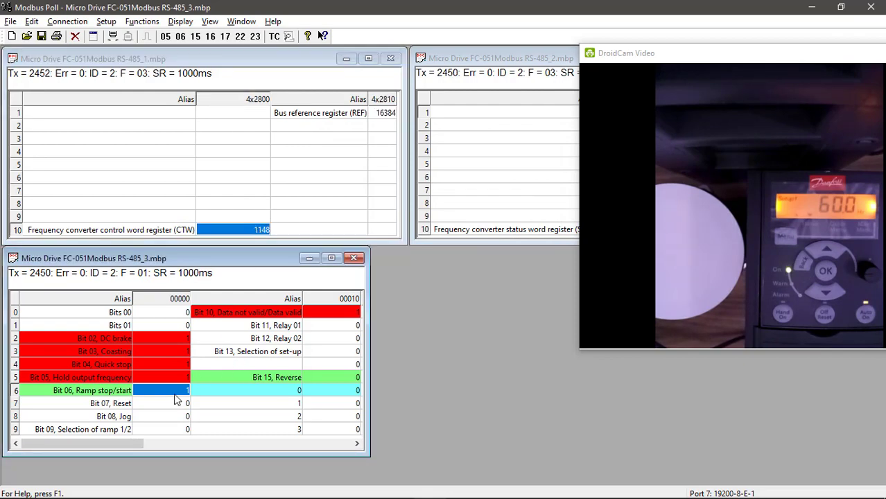
{"action": "right_click", "coordinate": [184, 395]}
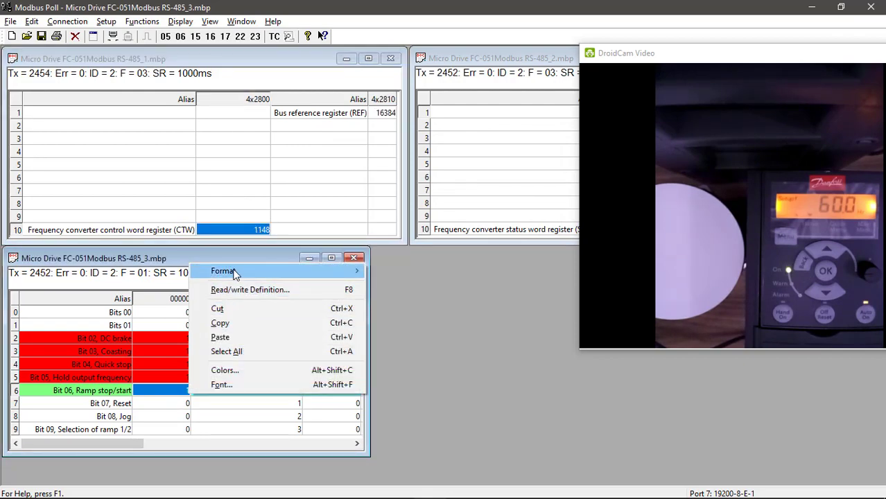
{"action": "left_click", "coordinate": [178, 393]}
{"action": "double_click", "coordinate": [178, 393]}
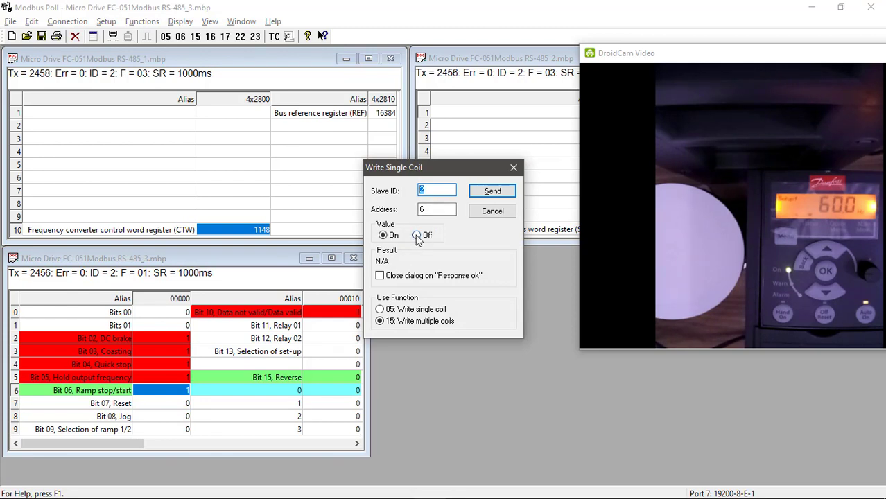
{"action": "left_click", "coordinate": [417, 236]}
{"action": "left_click", "coordinate": [477, 193]}
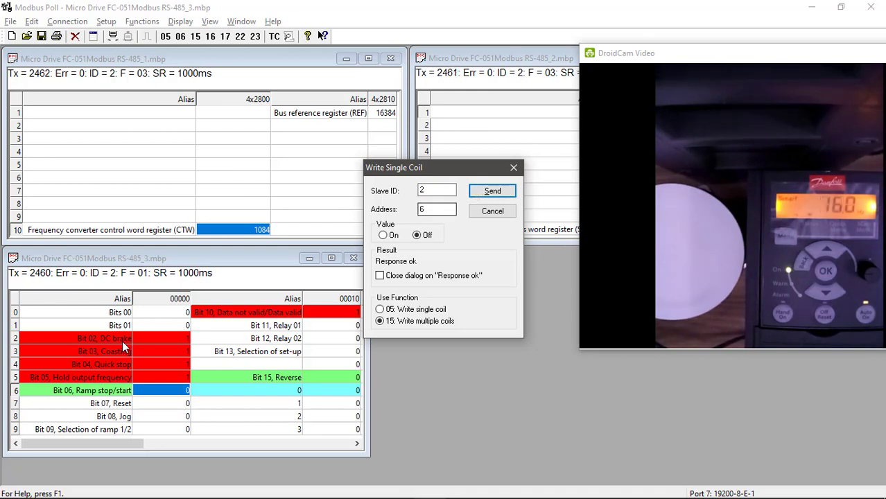
{"action": "left_click", "coordinate": [385, 236]}
{"action": "left_click", "coordinate": [492, 191]}
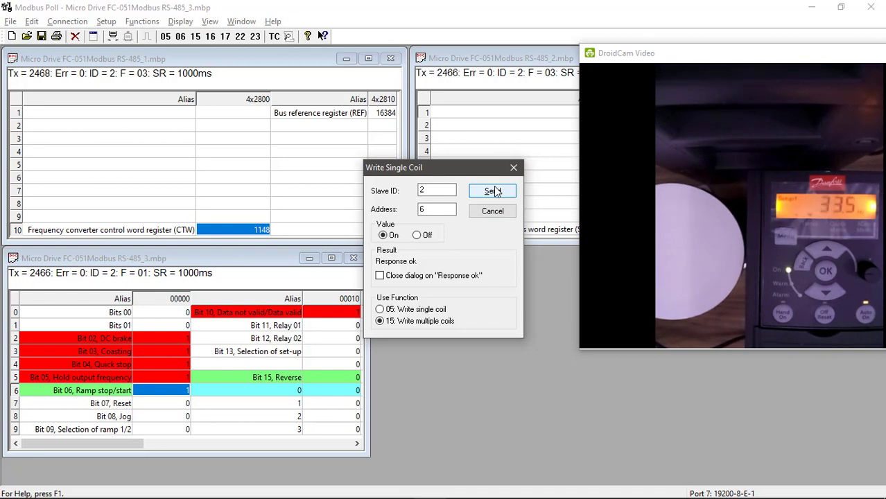
- Reverse the running motor by writing coil 15 (Reverse) of slave 2 on
{"action": "left_click", "coordinate": [433, 209]}
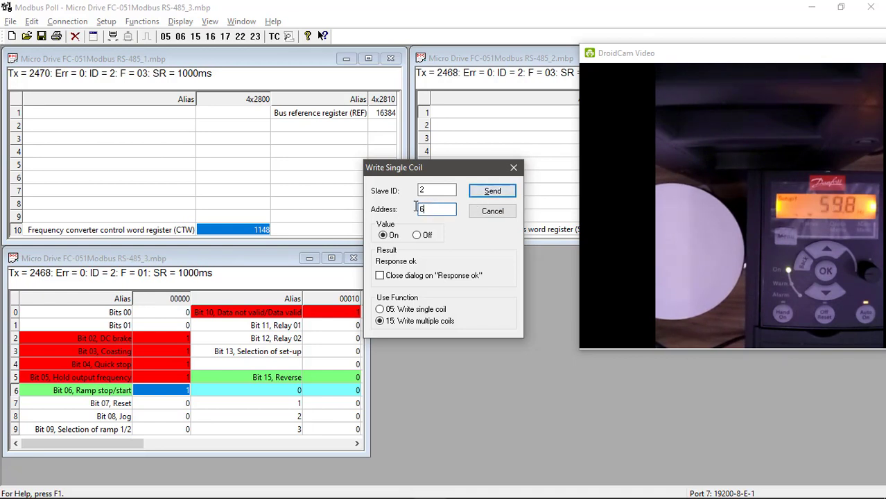
{"action": "left_click_drag", "start_coordinate": [432, 209], "coordinate": [389, 201]}
{"action": "type", "text": "15"}
{"action": "left_click", "coordinate": [502, 199]}
{"action": "left_click", "coordinate": [503, 199]}
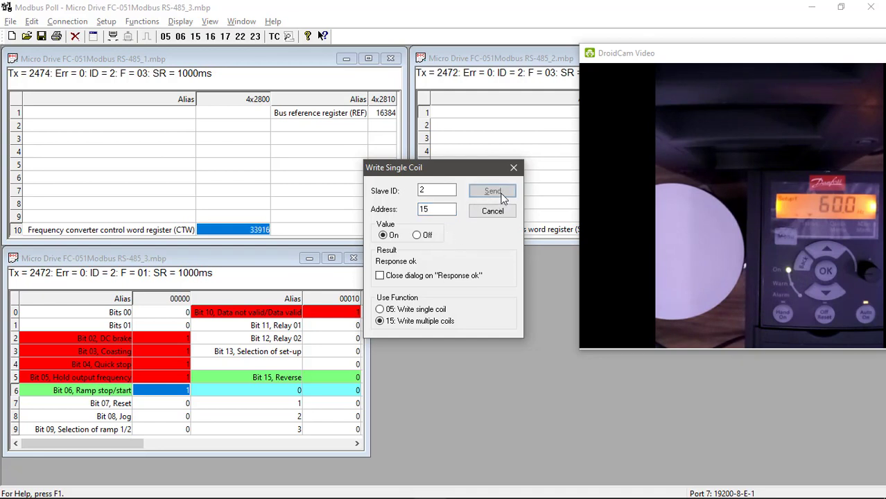
{"action": "left_click", "coordinate": [503, 198]}
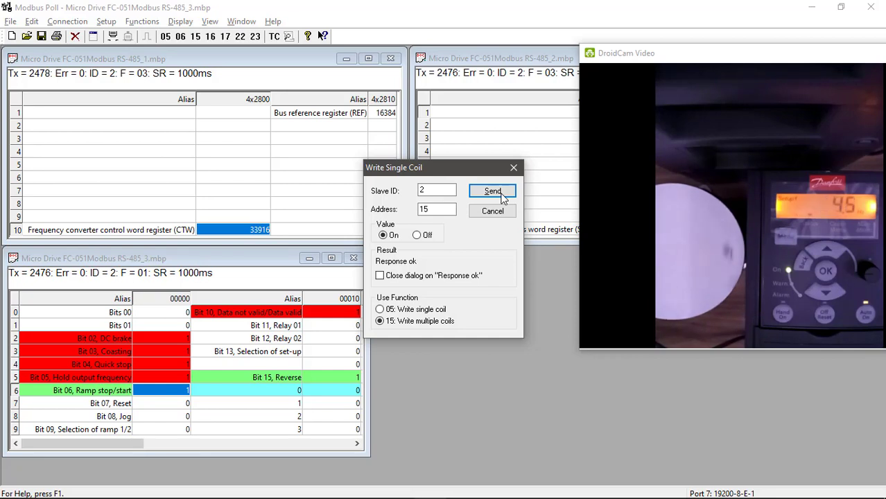
- Stop the reversed motor by writing coil 6 of slave 2 off
{"action": "double_click", "coordinate": [437, 209]}
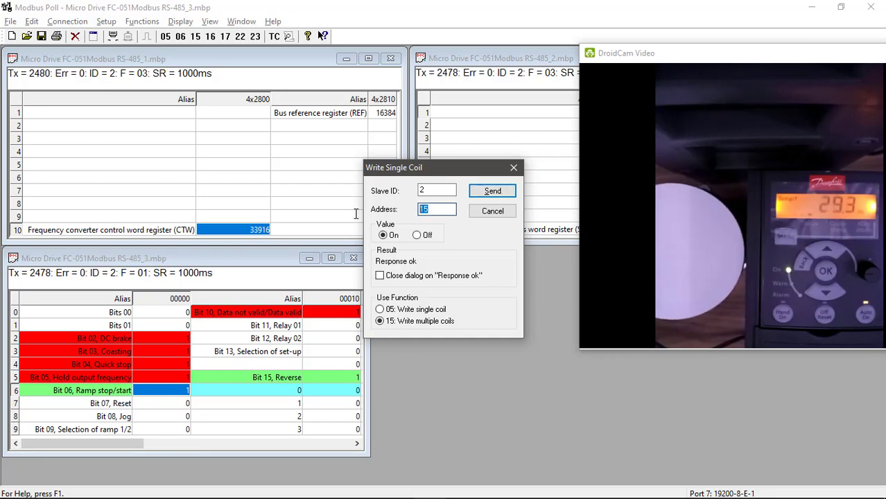
{"action": "type", "text": "6"}
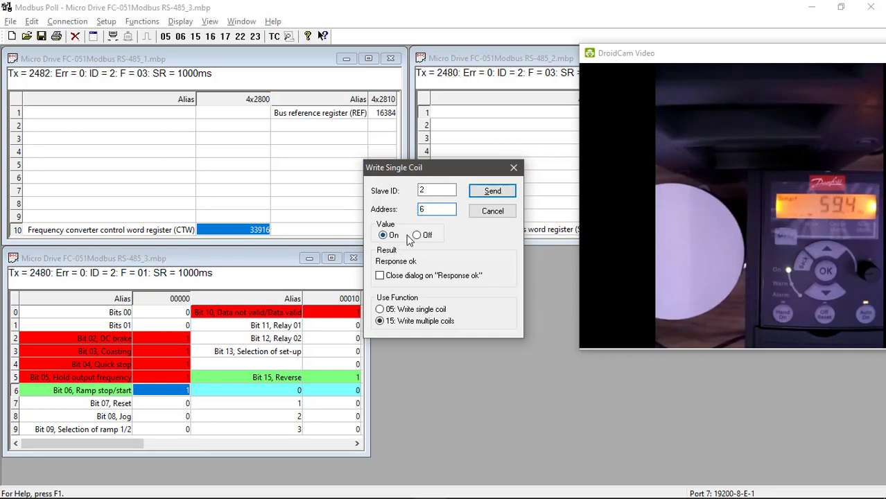
{"action": "left_click", "coordinate": [418, 236]}
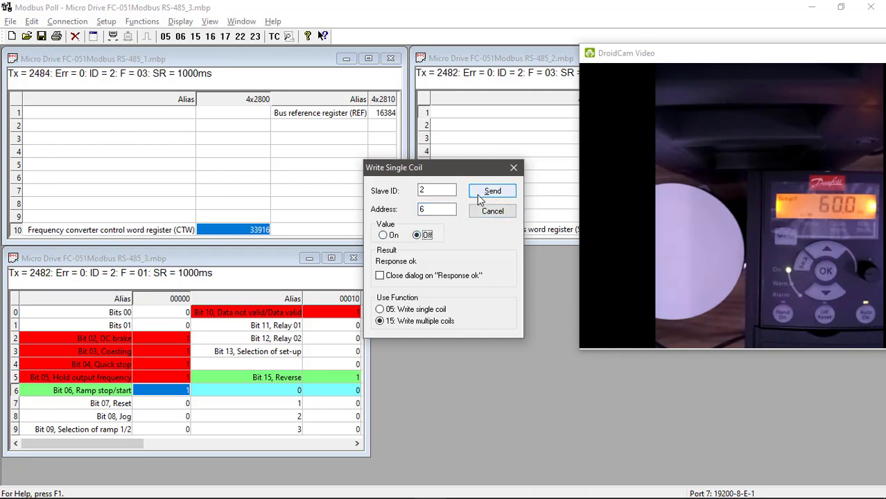
{"action": "left_click", "coordinate": [484, 195]}
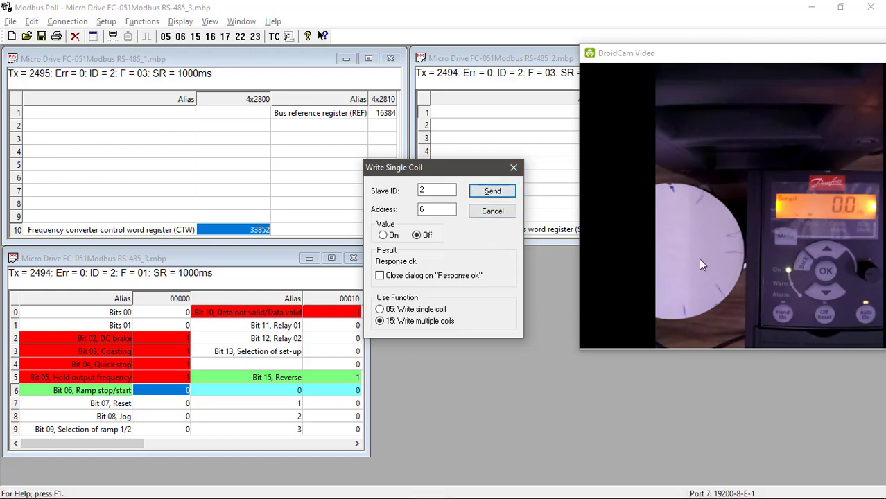
- Switch to the PowerPoint presentation and compare the two STOP control words on the Commands slide
{"action": "key", "text": "alt+Tab"}
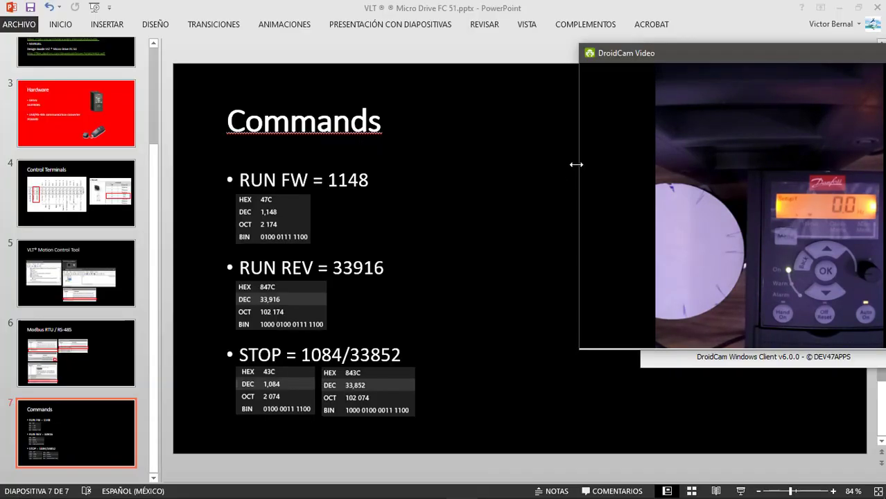
{"action": "left_click", "coordinate": [305, 391]}
{"action": "left_click", "coordinate": [365, 382]}
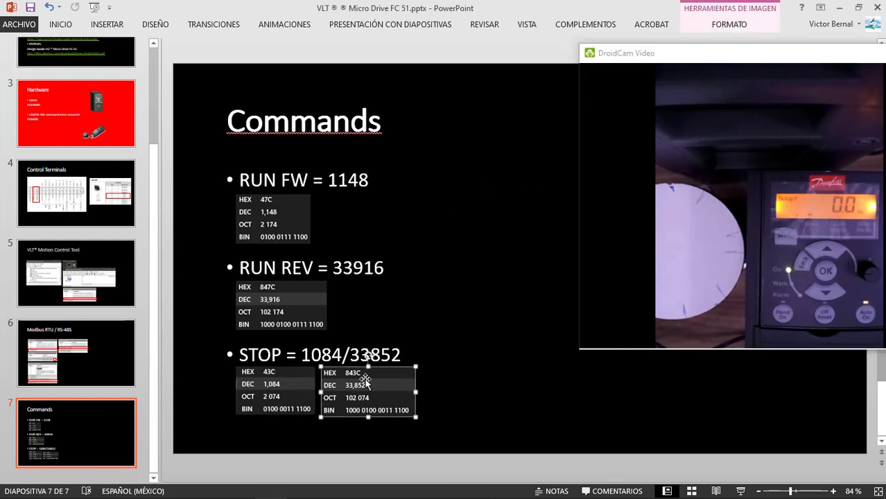
{"action": "left_click", "coordinate": [380, 355]}
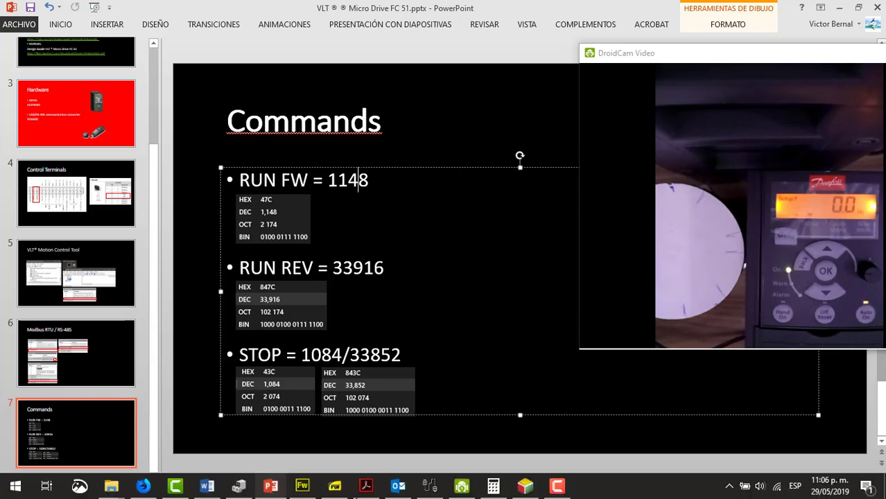
- Switch to the Design Guide PDF, clear the camera window from the page, and review the control bit descriptions and register number tables in section 8.11.1
{"action": "mouse_move", "coordinate": [334, 485]}
{"action": "left_click", "coordinate": [357, 421]}
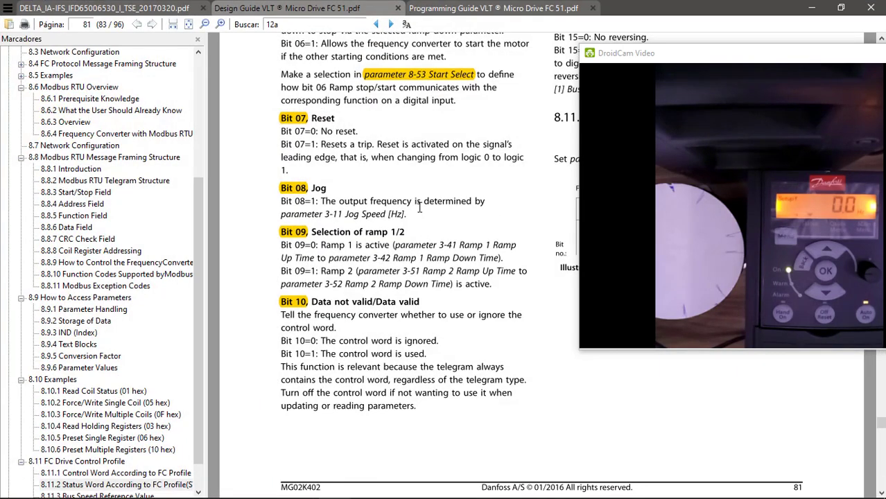
{"action": "scroll", "coordinate": [356, 416], "scroll_direction": "up", "scroll_amount": 10}
{"action": "left_click_drag", "start_coordinate": [863, 61], "coordinate": [682, 103]}
{"action": "left_click", "coordinate": [825, 96]}
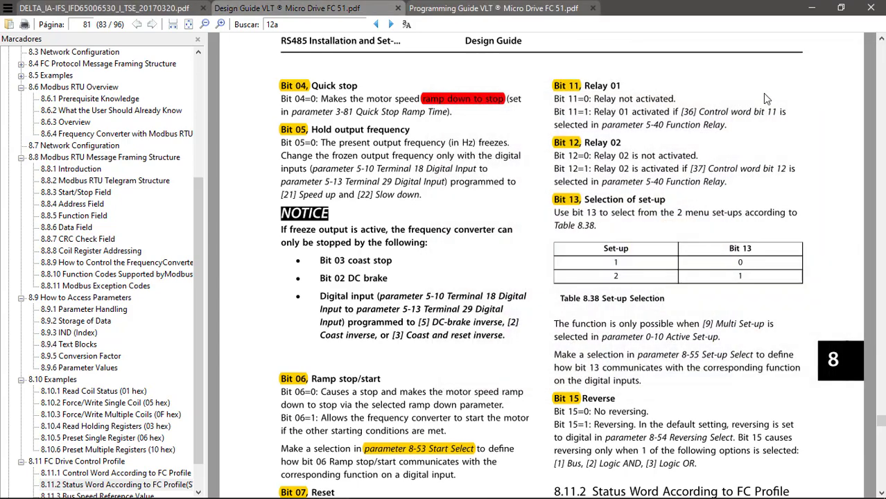
{"action": "scroll", "coordinate": [651, 179], "scroll_direction": "up", "scroll_amount": 15}
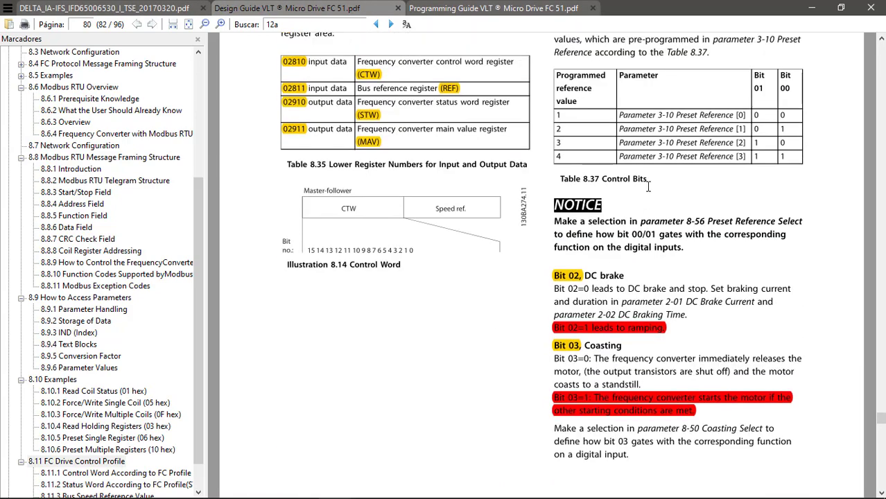
{"action": "scroll", "coordinate": [649, 186], "scroll_direction": "up", "scroll_amount": 5}
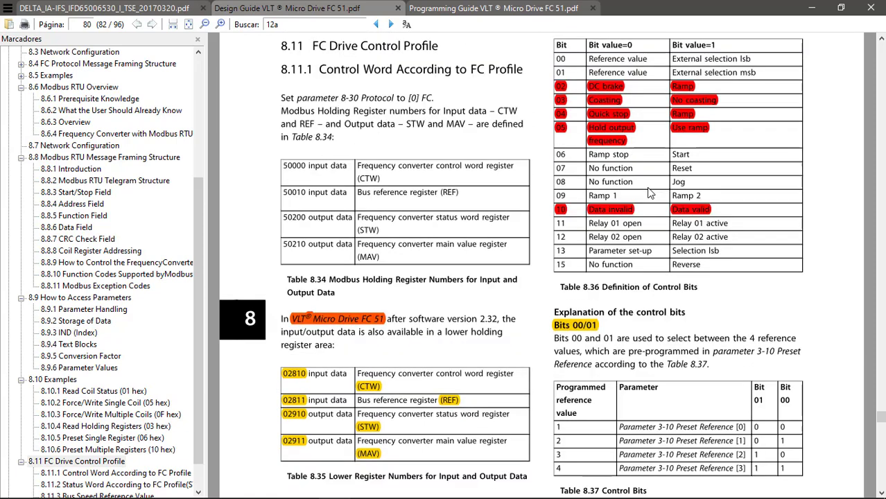
{"action": "scroll", "coordinate": [392, 246], "scroll_direction": "down", "scroll_amount": 5}
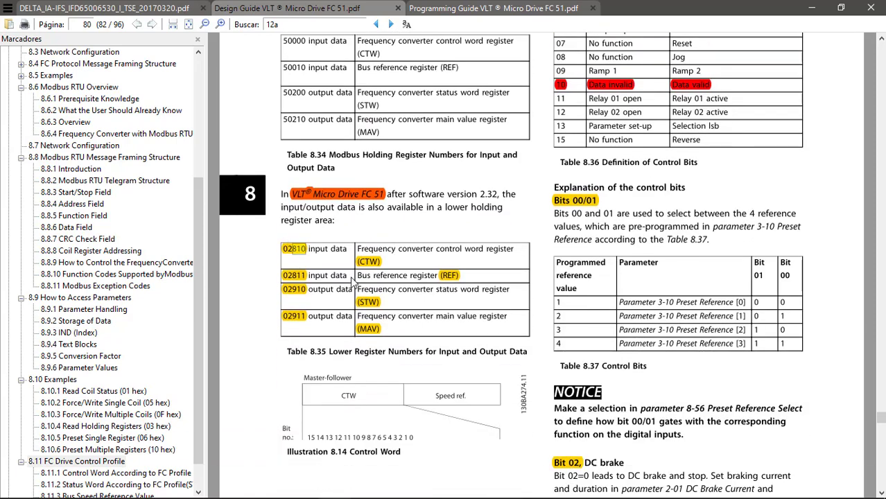
- Return to Modbus Poll and close the Write Single Coil dialog
{"action": "mouse_move", "coordinate": [416, 493]}
{"action": "left_click", "coordinate": [434, 492]}
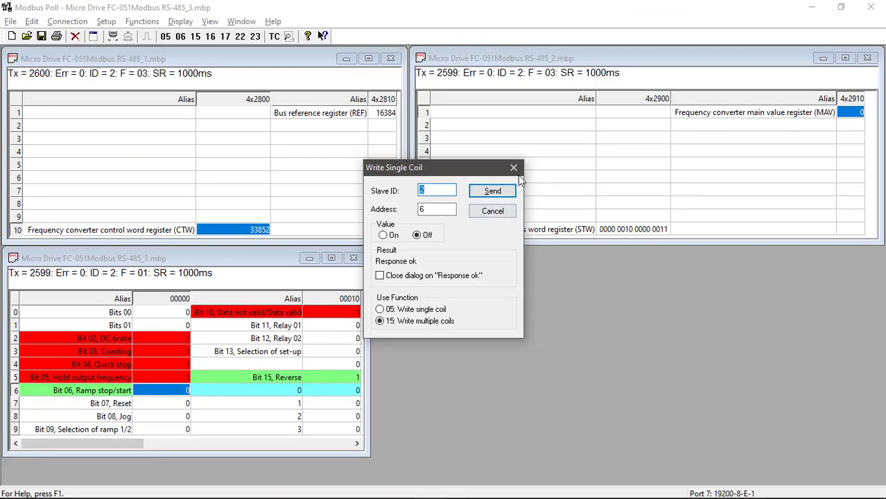
{"action": "left_click", "coordinate": [516, 169]}
- Review the control word, bus reference, status word and main value registers in the two holding-register documents
{"action": "left_click", "coordinate": [191, 231]}
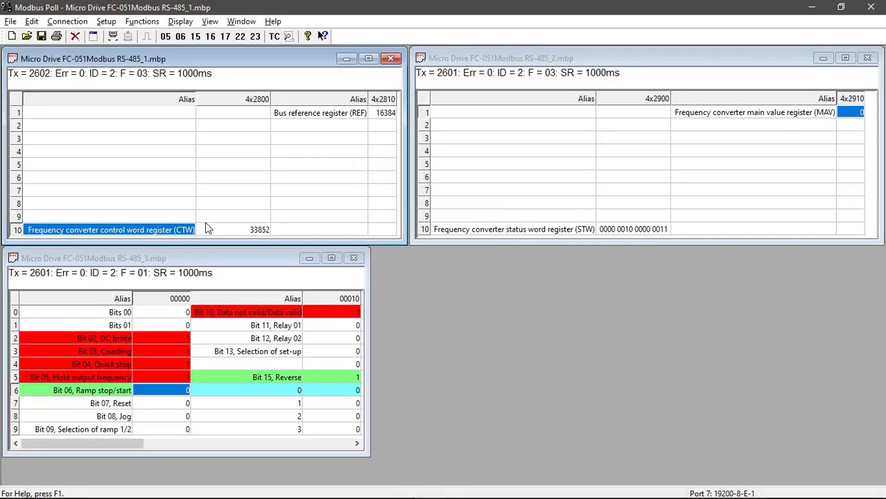
{"action": "left_click", "coordinate": [382, 101]}
{"action": "left_click", "coordinate": [656, 102]}
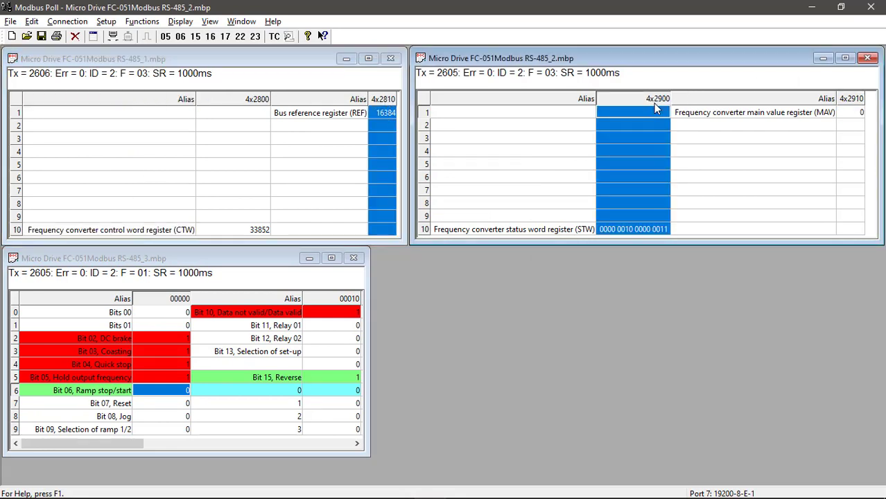
{"action": "left_click", "coordinate": [852, 101]}
- Set the display format of the control word register (CTW) value to Binary
{"action": "left_click", "coordinate": [262, 230]}
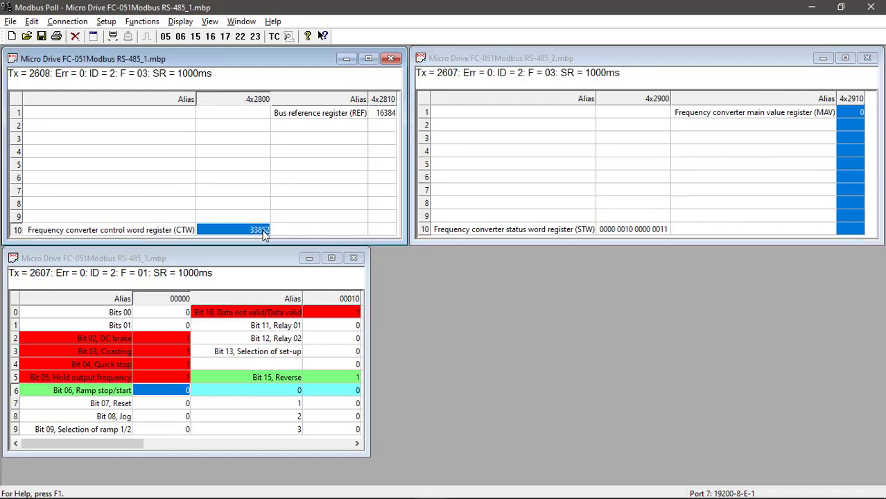
{"action": "right_click", "coordinate": [264, 234]}
{"action": "mouse_move", "coordinate": [271, 243]}
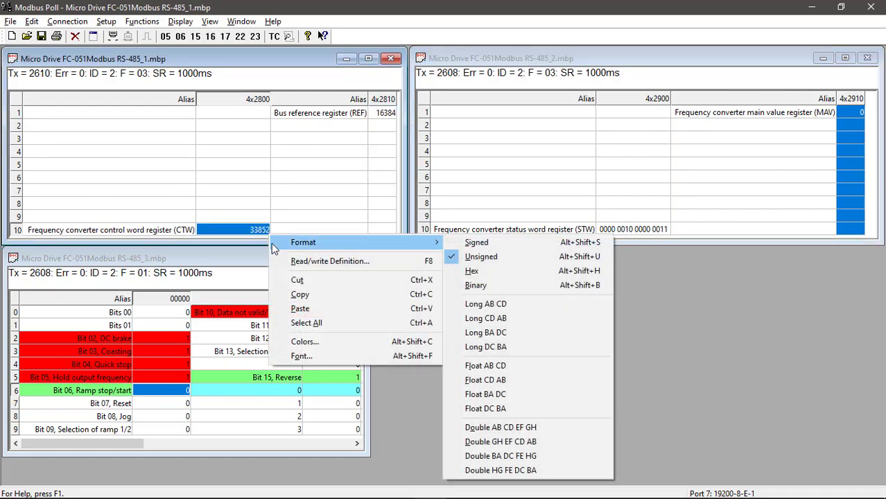
{"action": "left_click", "coordinate": [478, 285]}
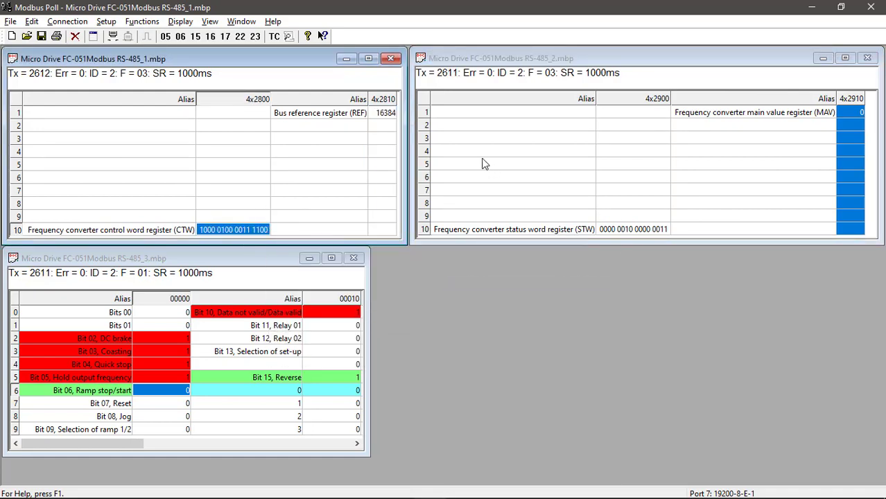
- Examine the bus reference register value and the individual control bits listed in the RS-485_3 document
{"action": "left_click", "coordinate": [386, 115]}
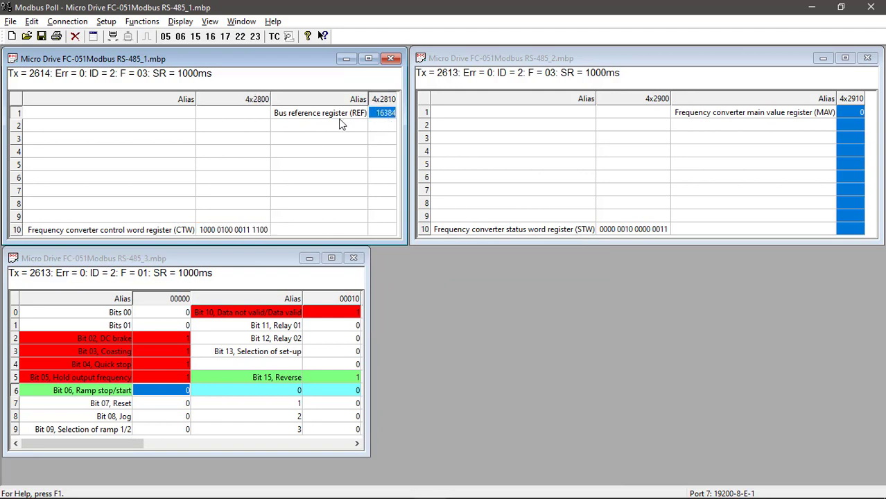
{"action": "left_click", "coordinate": [210, 330]}
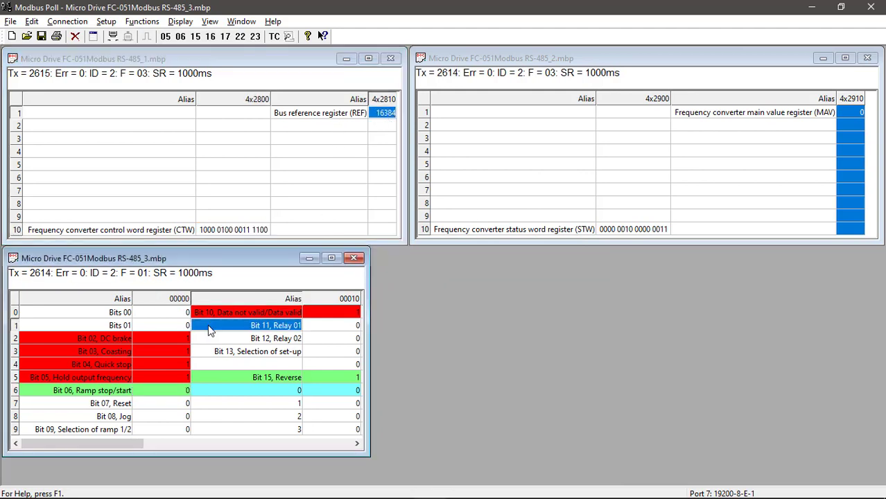
- Check the control bit definitions on the PowerPoint Commands slide, then examine coil bits 02 to 05 and bit 10 in Modbus Poll
{"action": "left_click", "coordinate": [177, 429]}
{"action": "key", "text": "alt+Tab"}
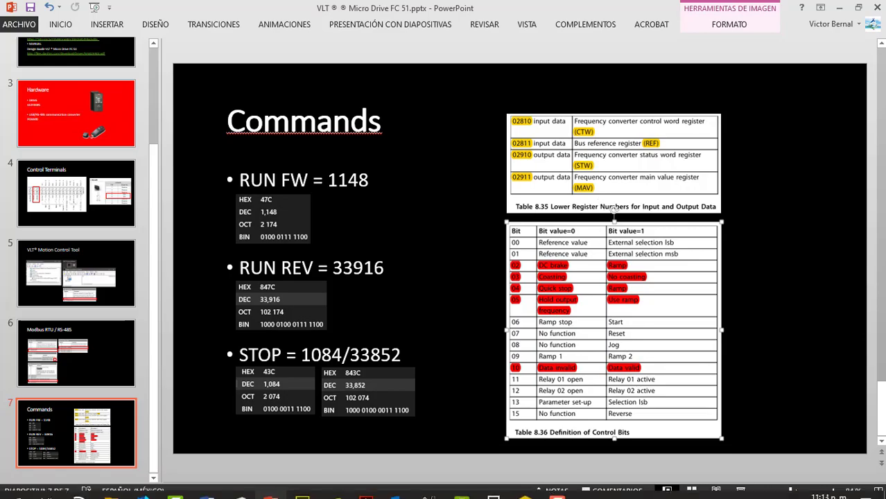
{"action": "left_click", "coordinate": [430, 486]}
{"action": "left_click", "coordinate": [184, 339]}
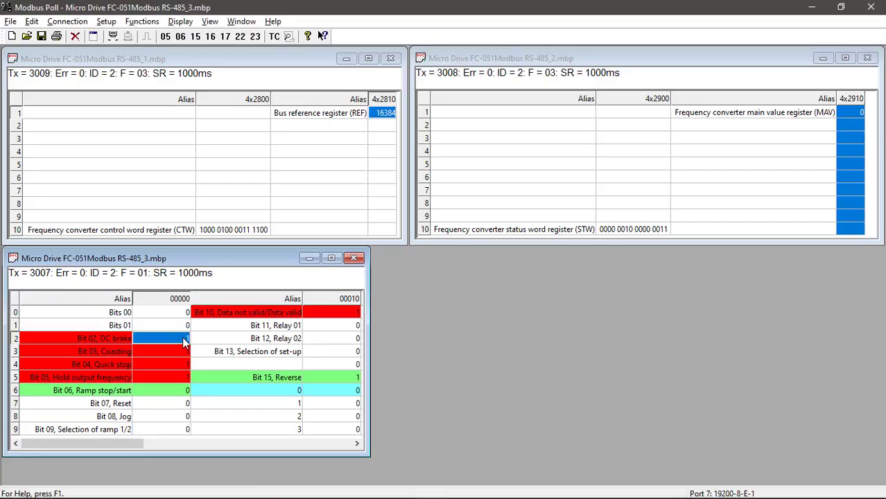
{"action": "left_click", "coordinate": [182, 351]}
{"action": "left_click", "coordinate": [184, 364]}
{"action": "left_click", "coordinate": [185, 377]}
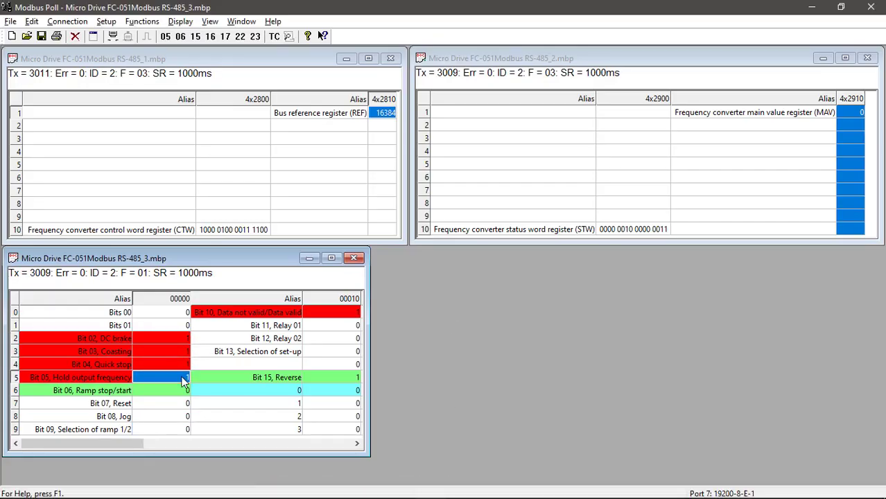
{"action": "left_click", "coordinate": [354, 313]}
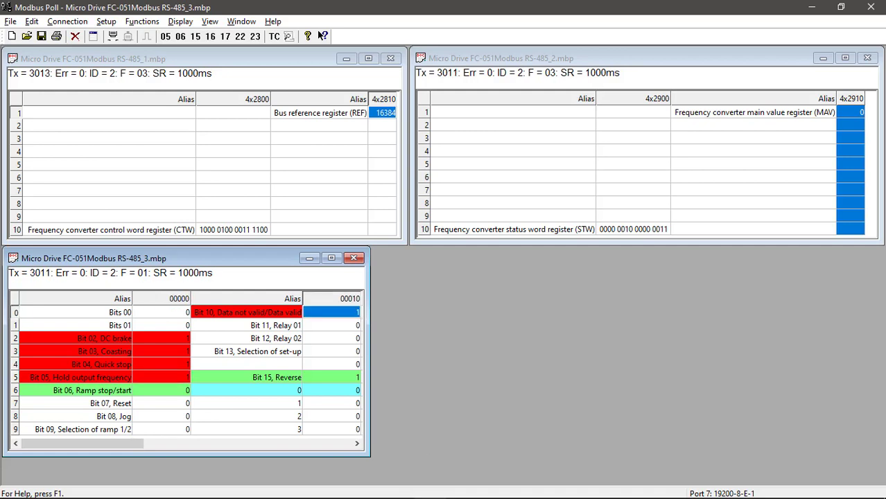
- Switch to the PowerPoint presentation and display slide 8, Control PLC (DVP-SE)
{"action": "mouse_move", "coordinate": [429, 494]}
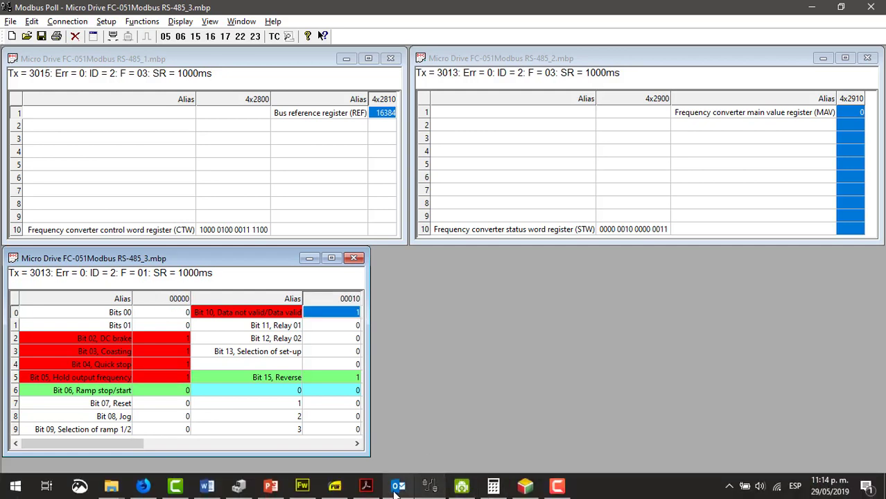
{"action": "left_click", "coordinate": [270, 485]}
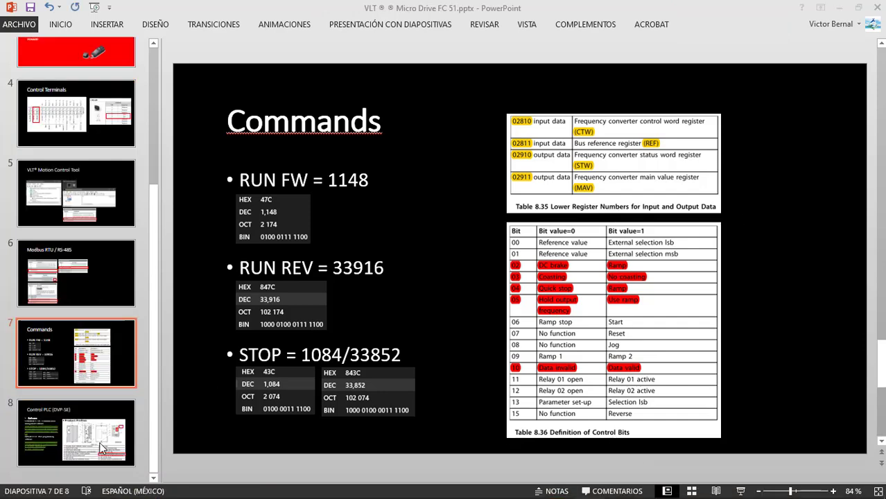
{"action": "left_click", "coordinate": [101, 447]}
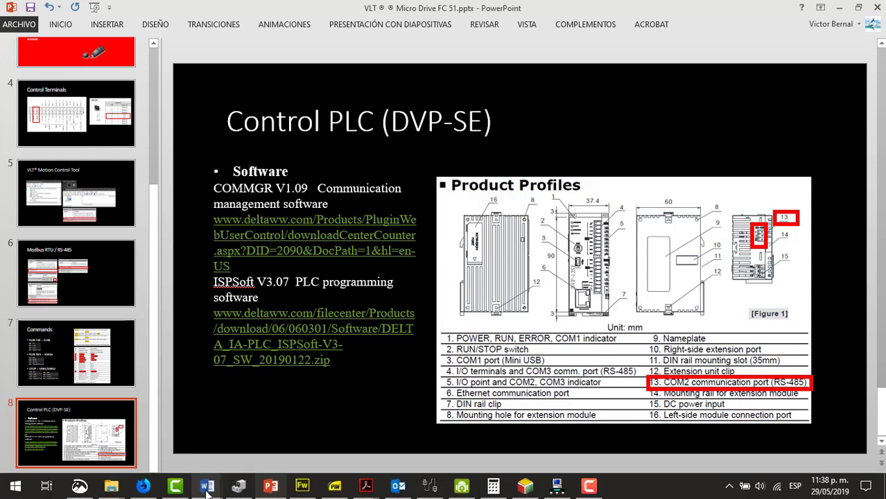
- Switch to Firefox to view the Delta download page for the DVP Slim Series PLC
{"action": "left_click", "coordinate": [152, 485]}
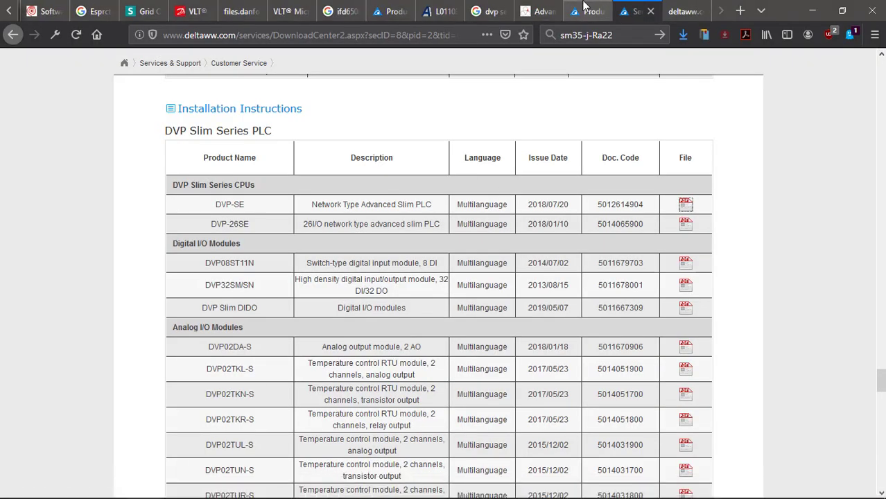